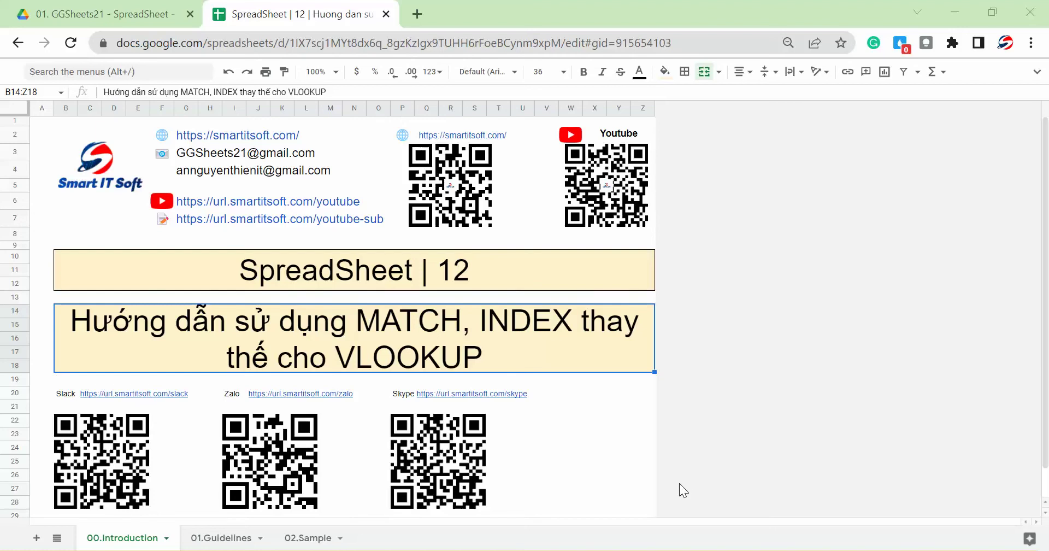
- Clear the title selection and go to the 01.Guidelines sheet with the video goals and parts list
click(41, 122)
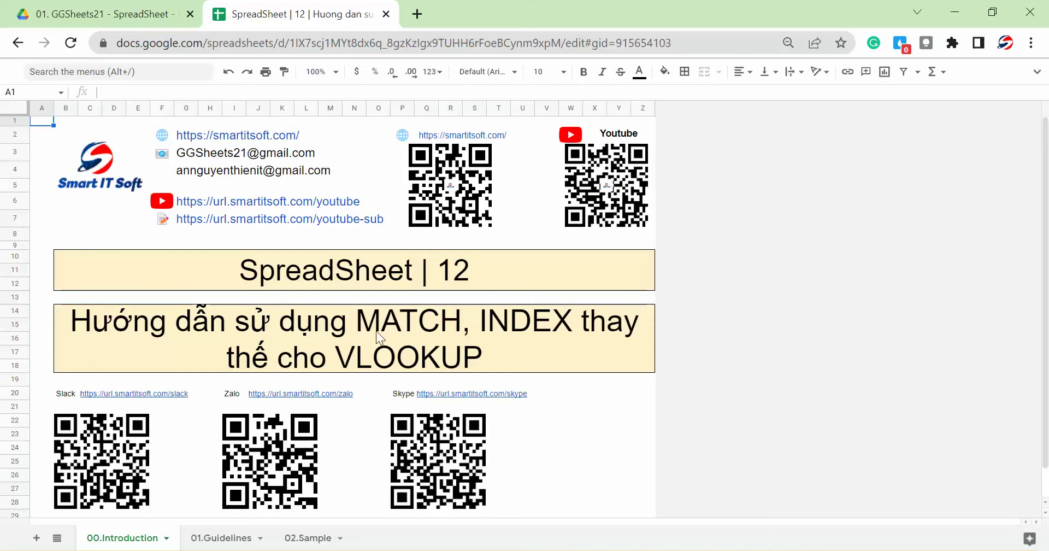
click(228, 538)
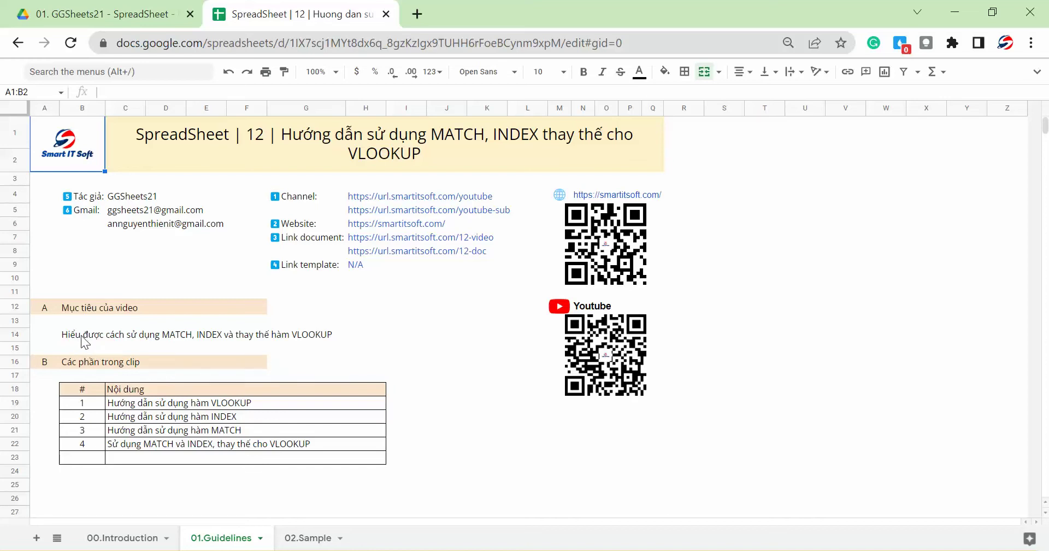
- Point out the VLOOKUP, INDEX, MATCH and combined parts in the contents, then go to 02.Sample
click(132, 407)
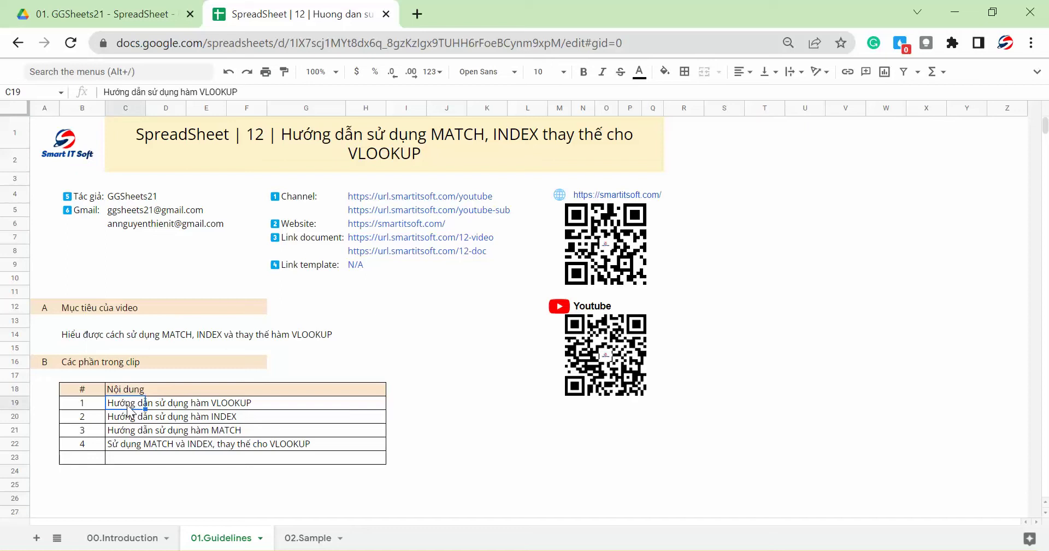
drag(127, 418, 127, 429)
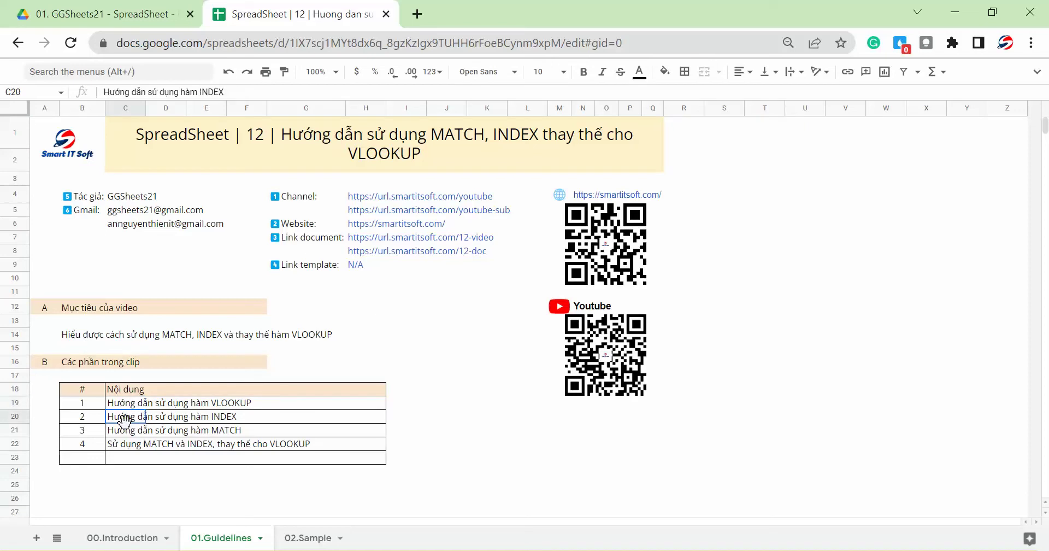
click(124, 444)
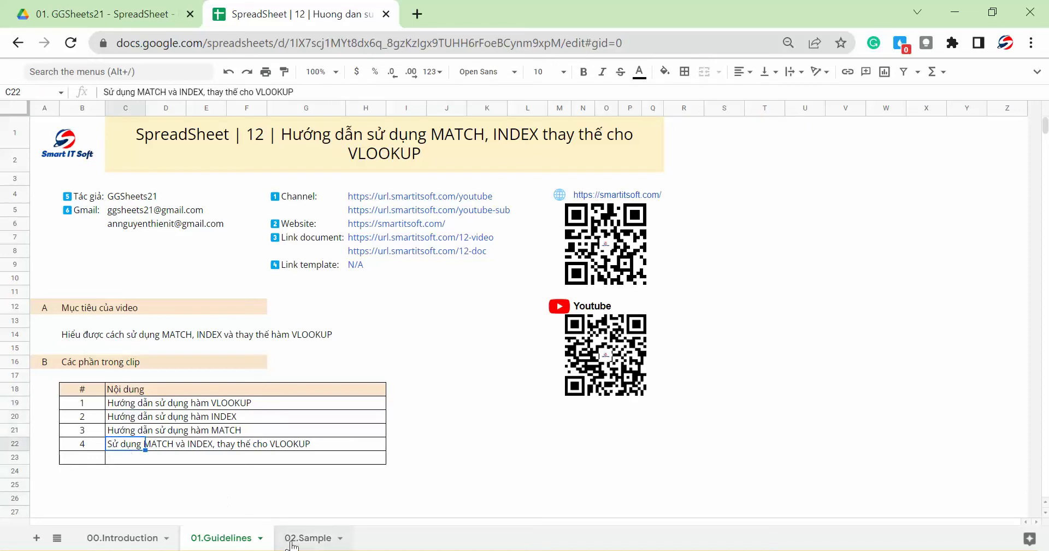
click(291, 540)
click(121, 352)
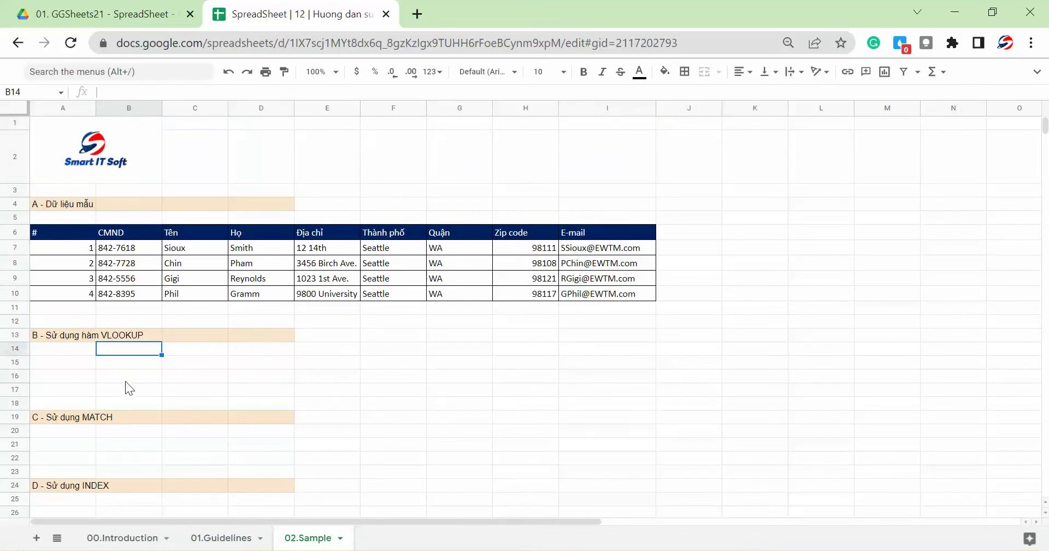
- Copy the third CMND value, 842-5556, from B9 into B15 as the lookup key
click(125, 366)
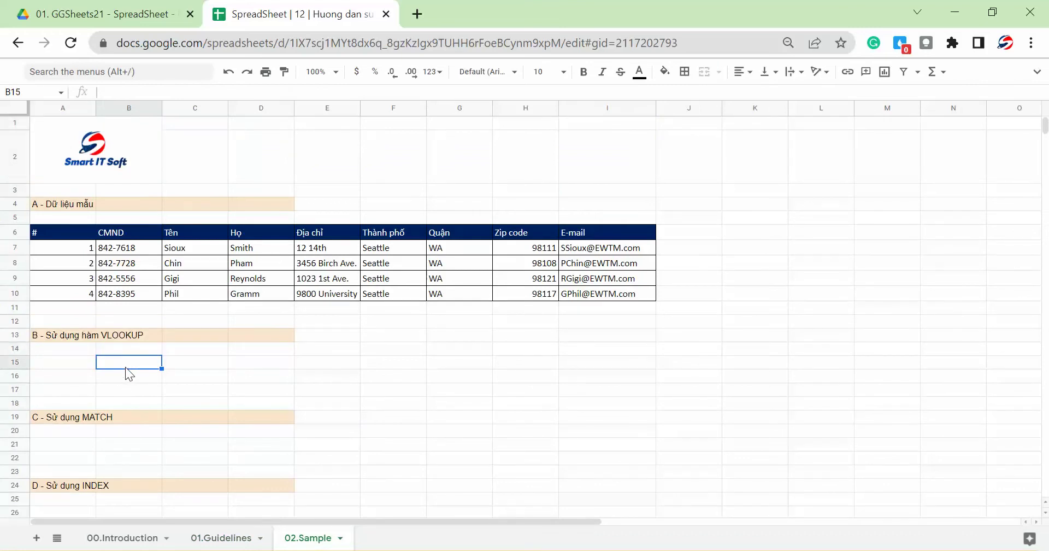
drag(115, 249, 120, 298)
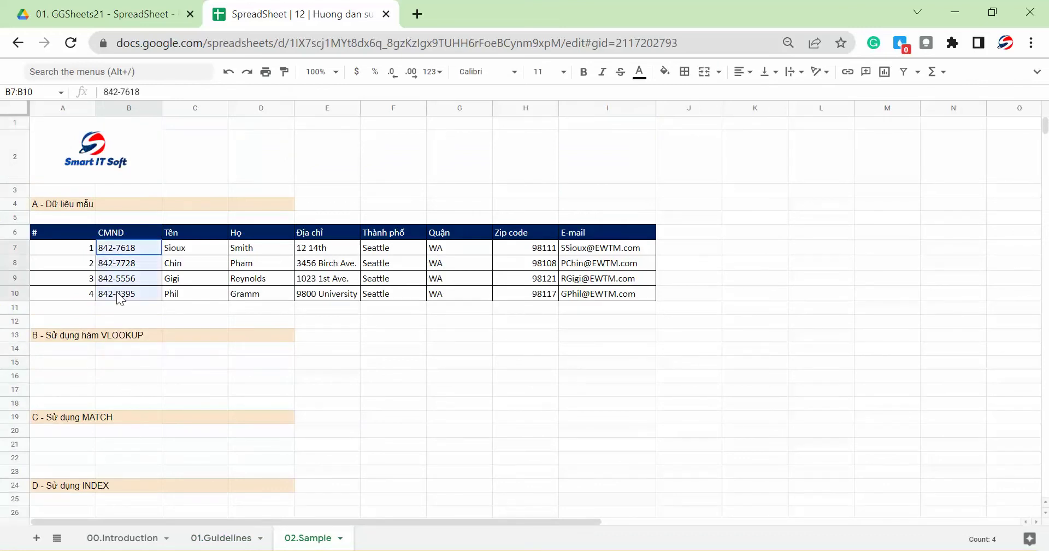
click(124, 365)
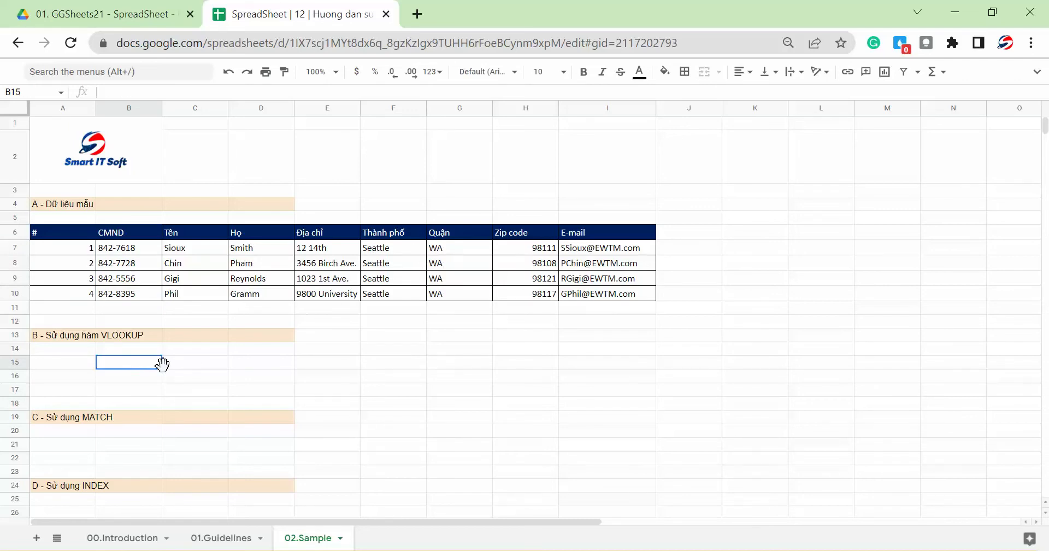
click(135, 278)
click(123, 366)
key(ctrl+v)
- Enter =VLOOKUP(B15,B7:I10,8,0) in C15 to return that contact's e-mail address
click(181, 360)
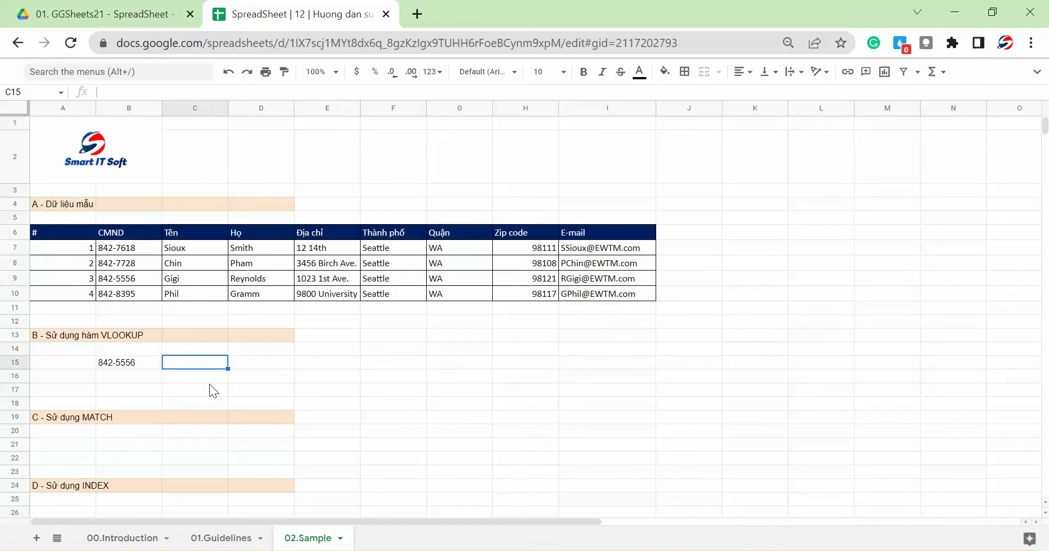
text(=vlo)
key(Tab)
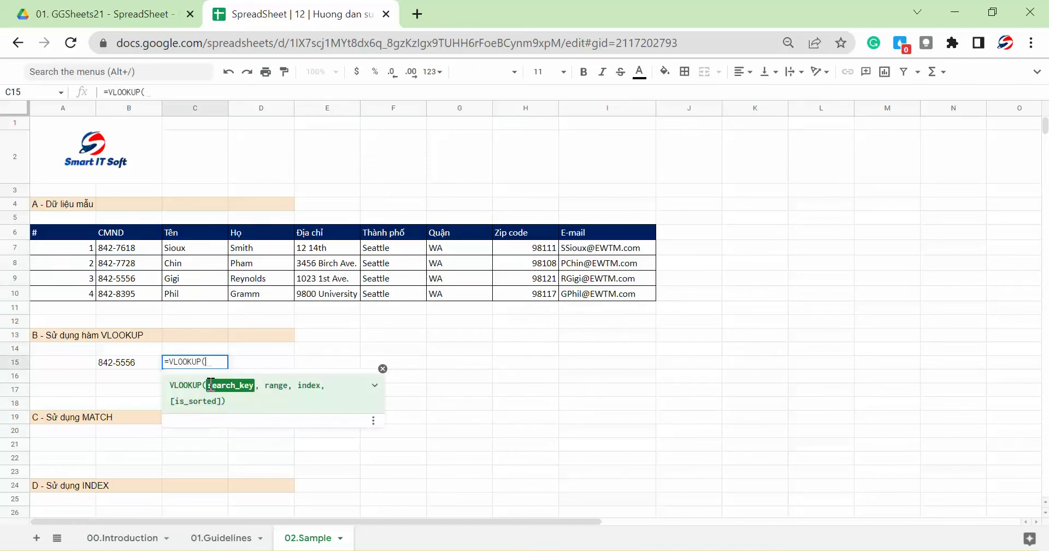
click(142, 364)
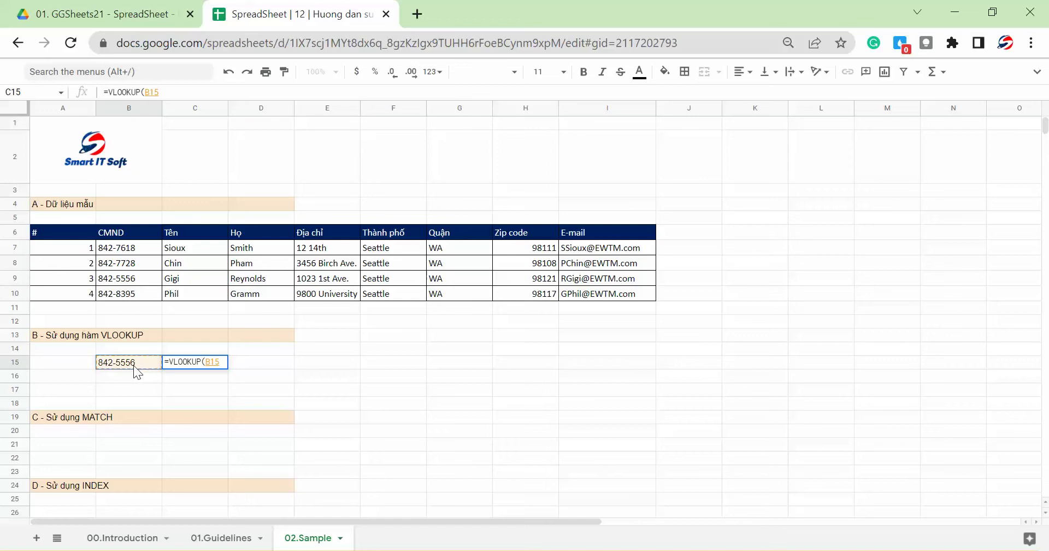
text(,)
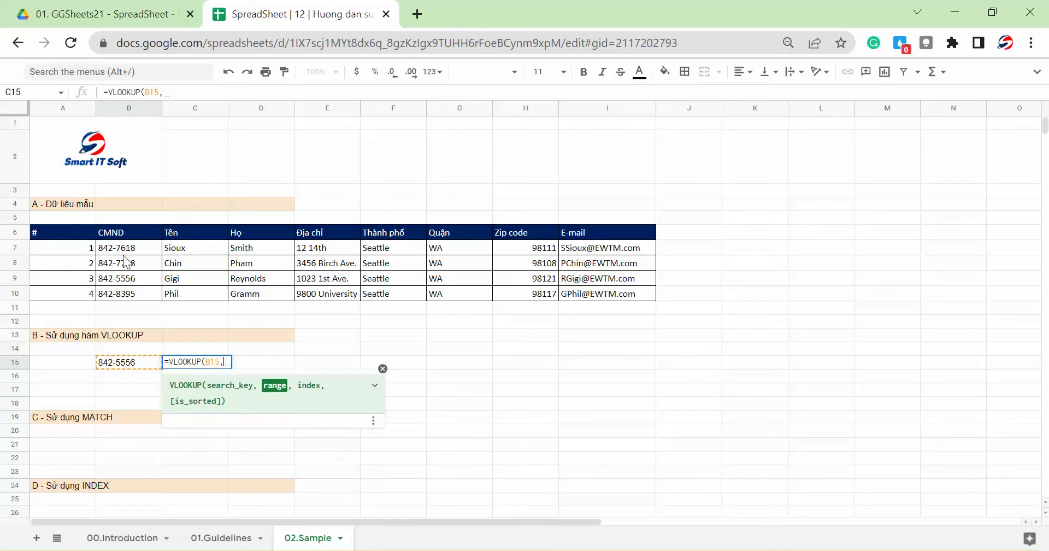
drag(126, 250, 572, 300)
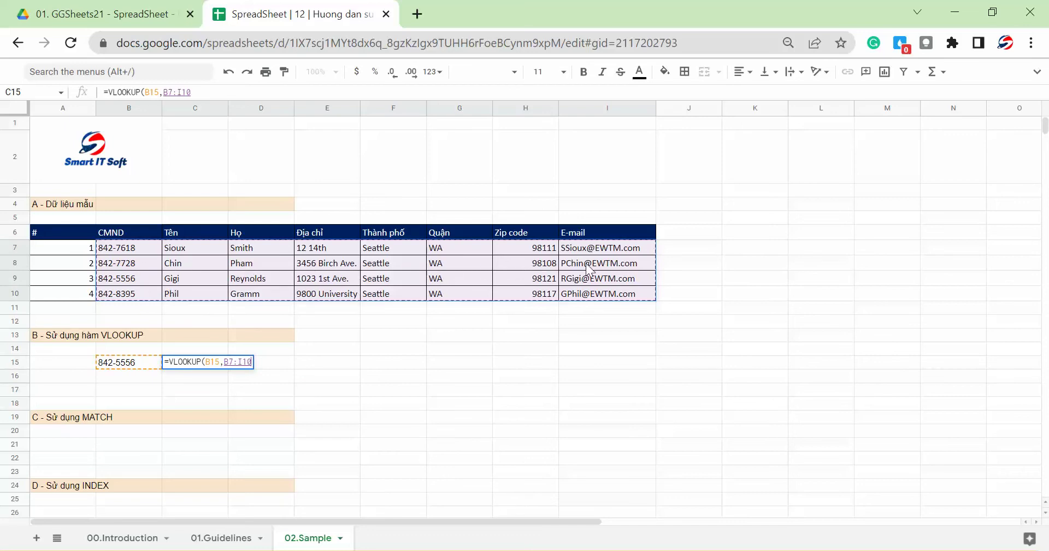
mouse_move(582, 268)
text(,)
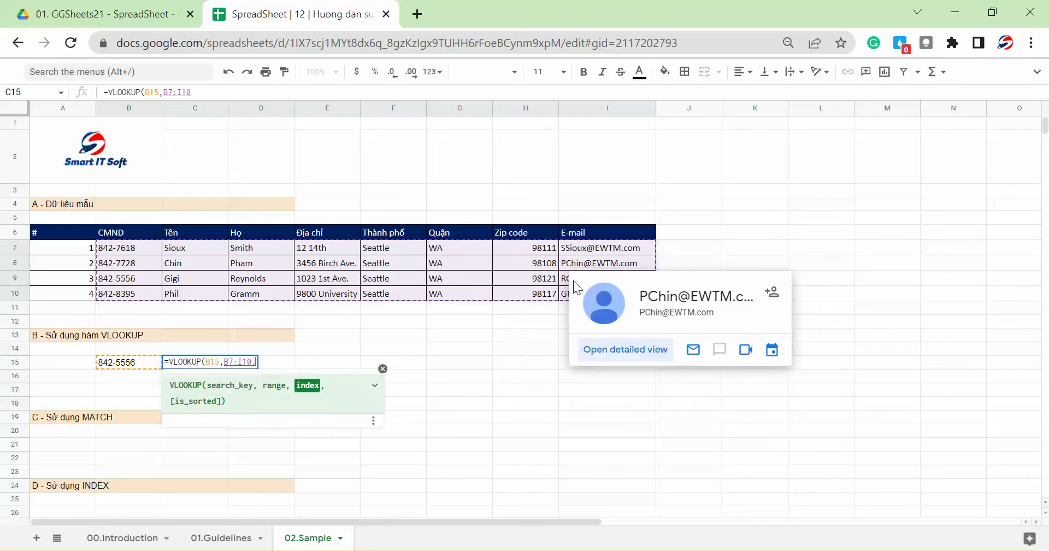
text(8,)
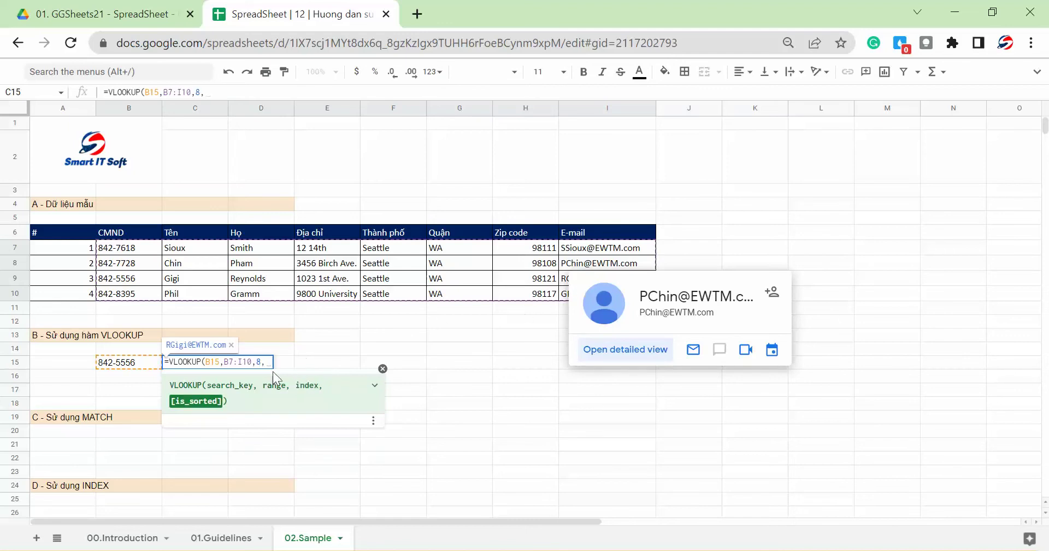
text(0))
key(Return)
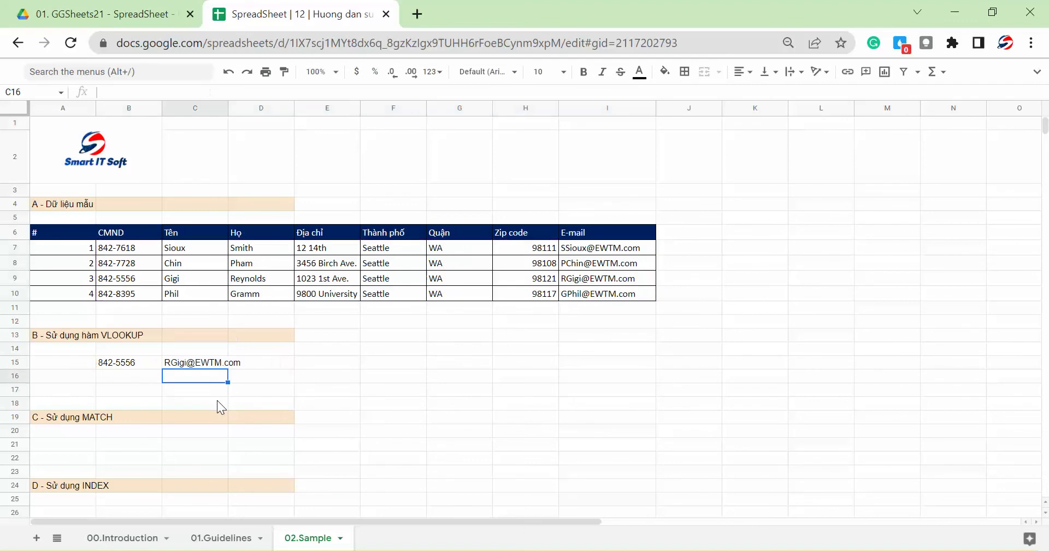
click(220, 364)
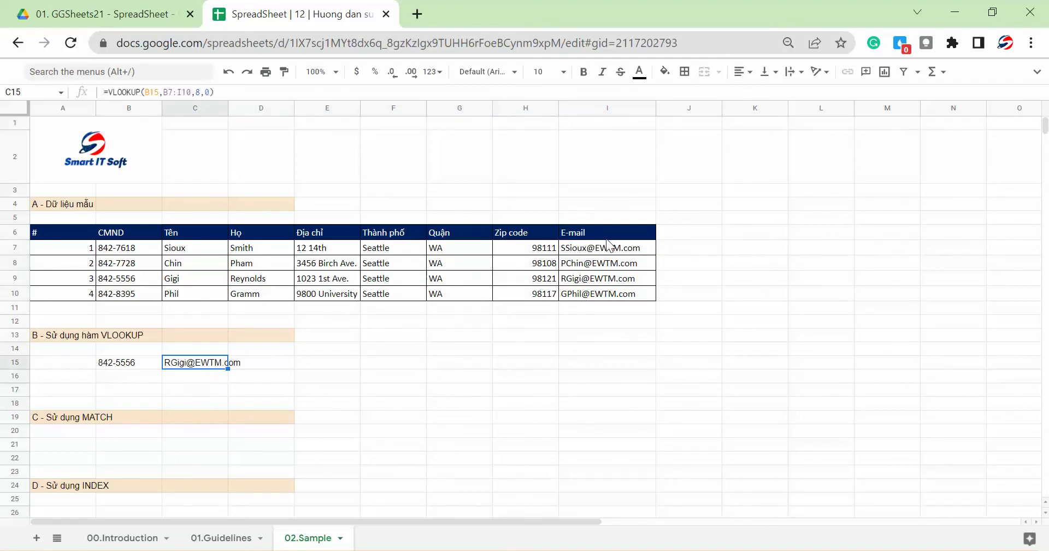
click(141, 279)
- Check that C15's VLOOKUP result matches the e-mail in I9 for B15's CMND
double_click(141, 280)
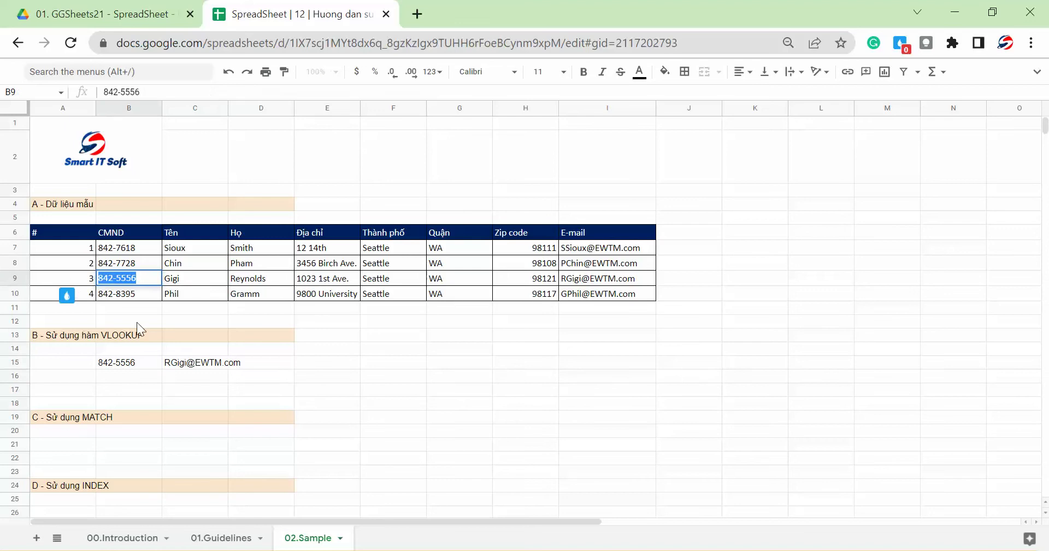
click(139, 363)
double_click(138, 363)
key(Return)
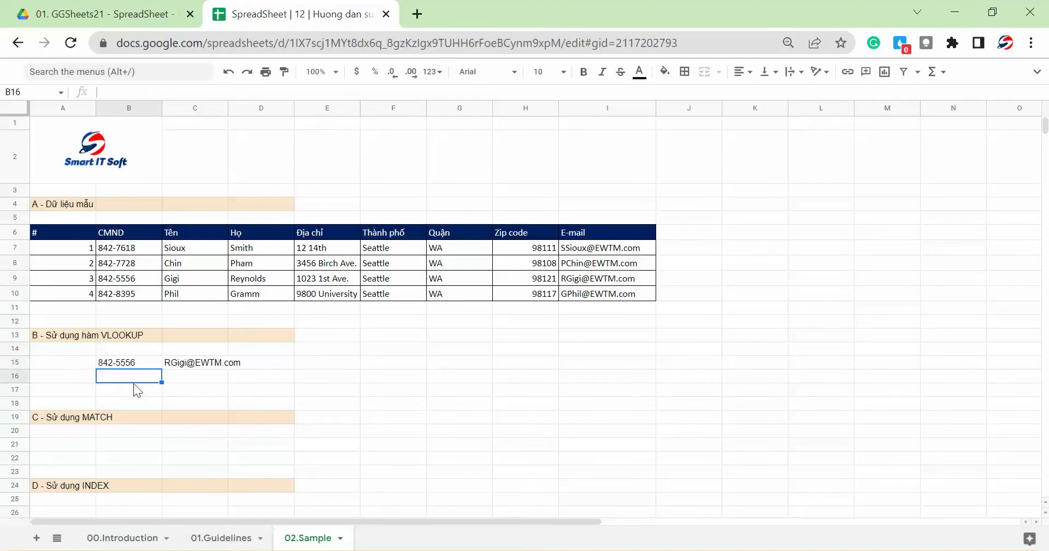
click(199, 362)
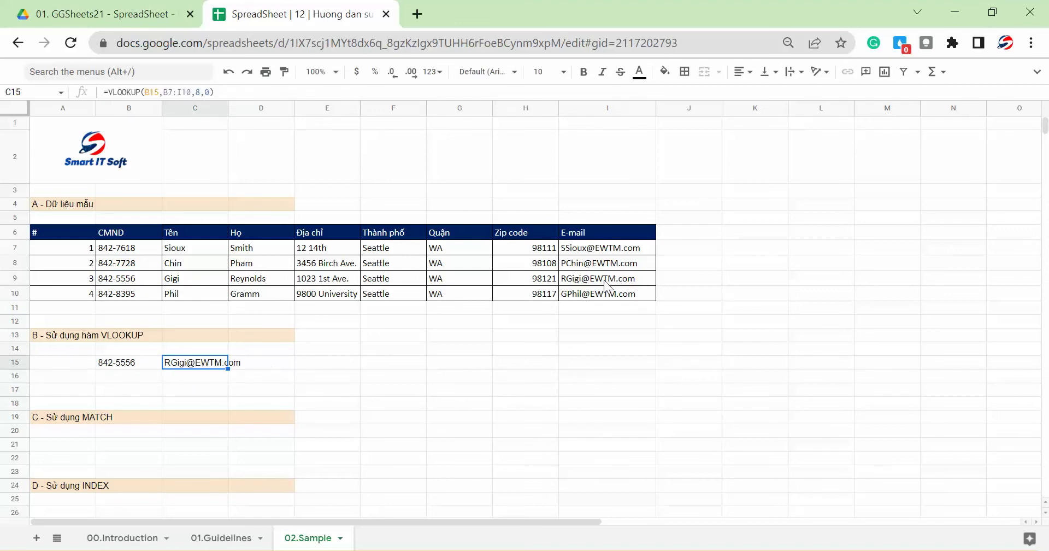
click(598, 284)
click(130, 263)
double_click(134, 262)
key(ctrl+c)
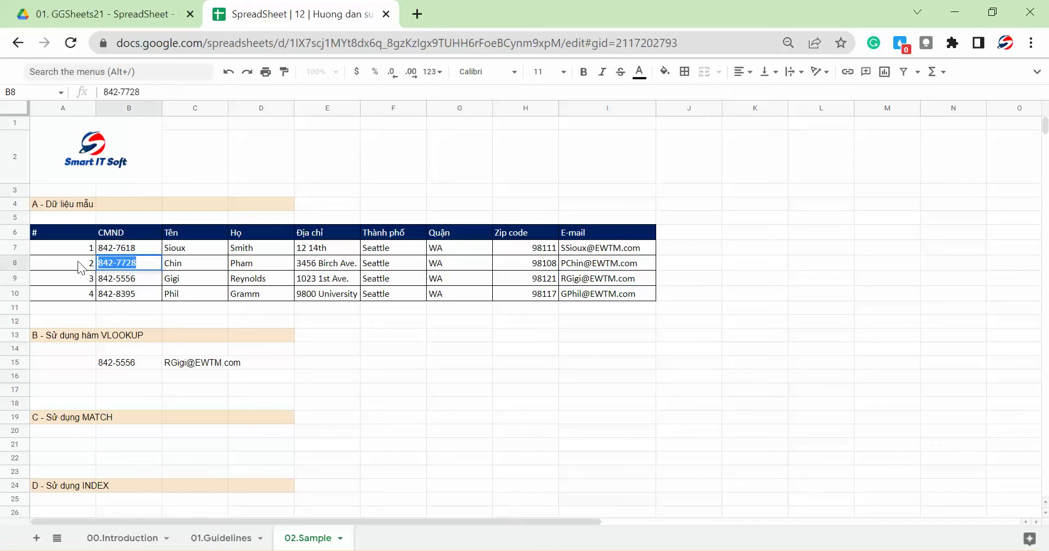
click(141, 363)
double_click(139, 362)
key(ctrl+v)
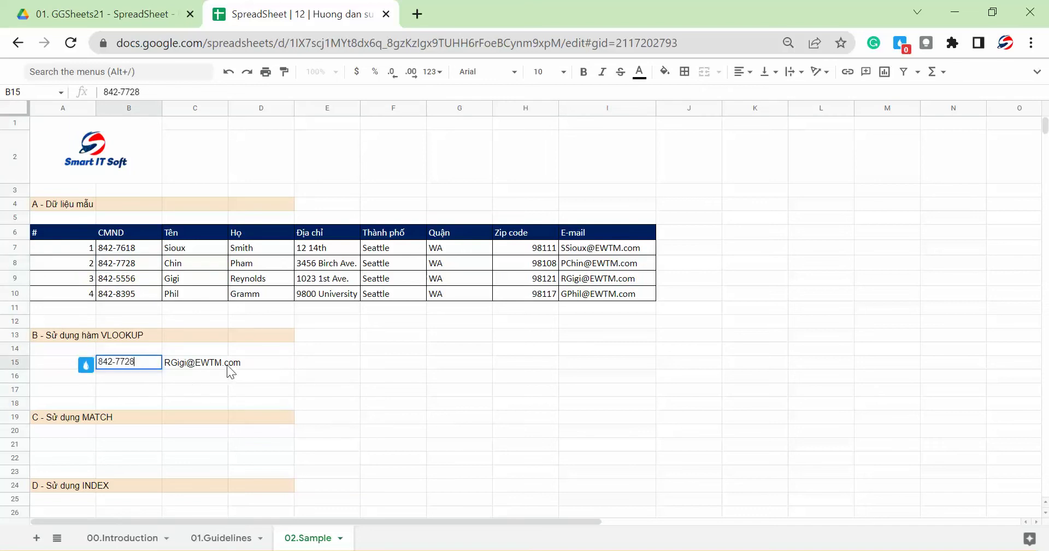
click(224, 364)
click(140, 264)
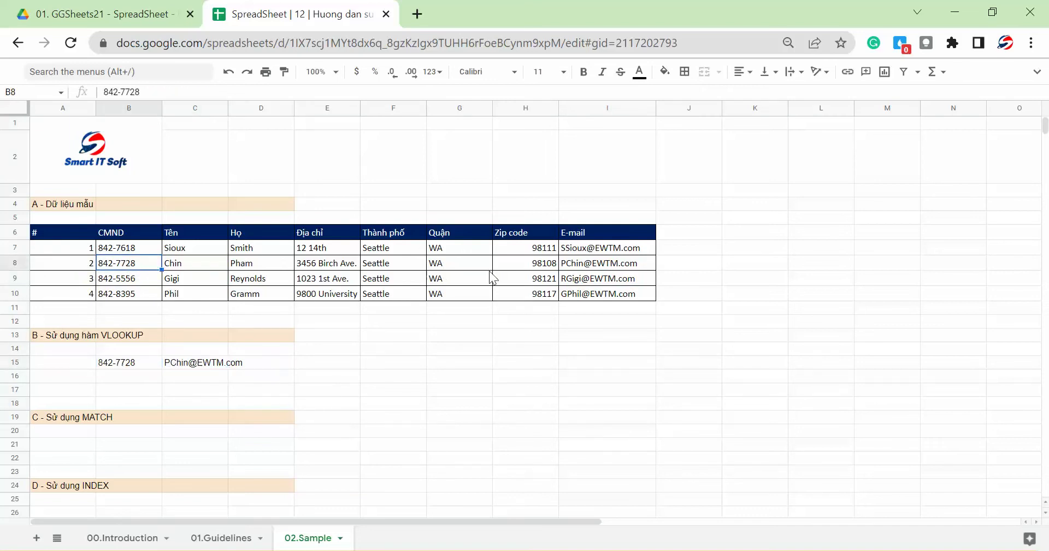
click(592, 266)
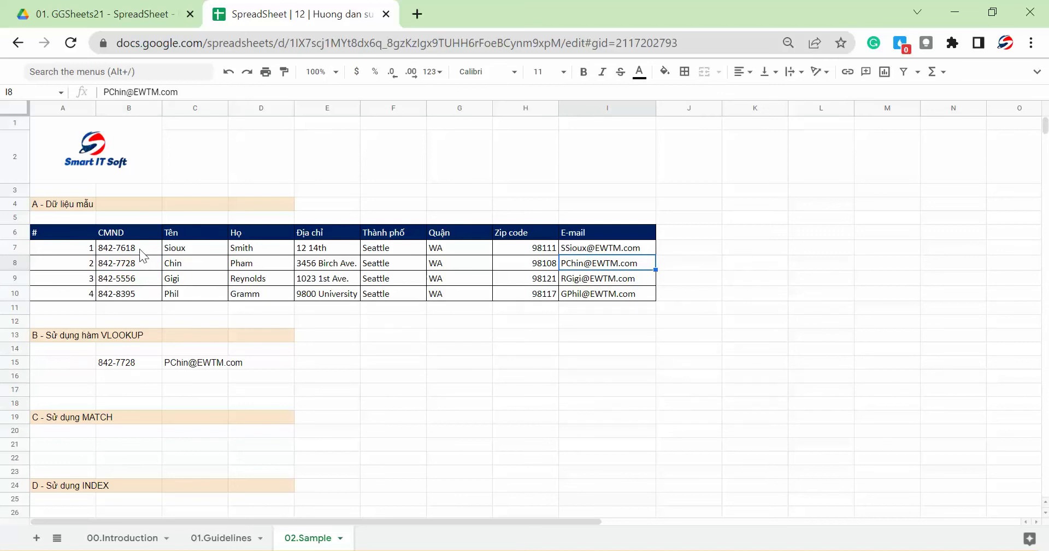
- Highlight the CMND and Zip code columns and inspect zip code 98108 in H8
drag(139, 248, 136, 293)
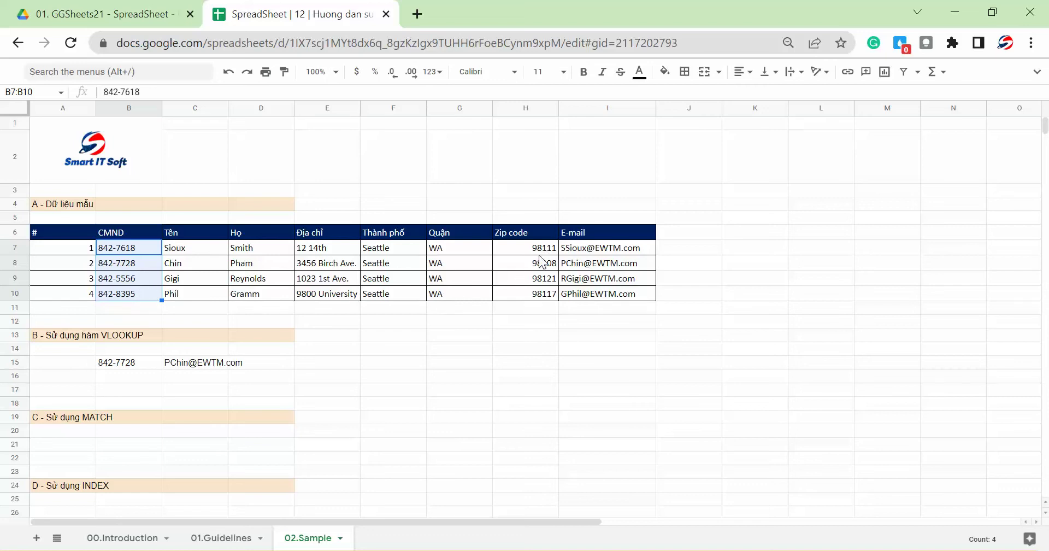
drag(538, 249, 541, 293)
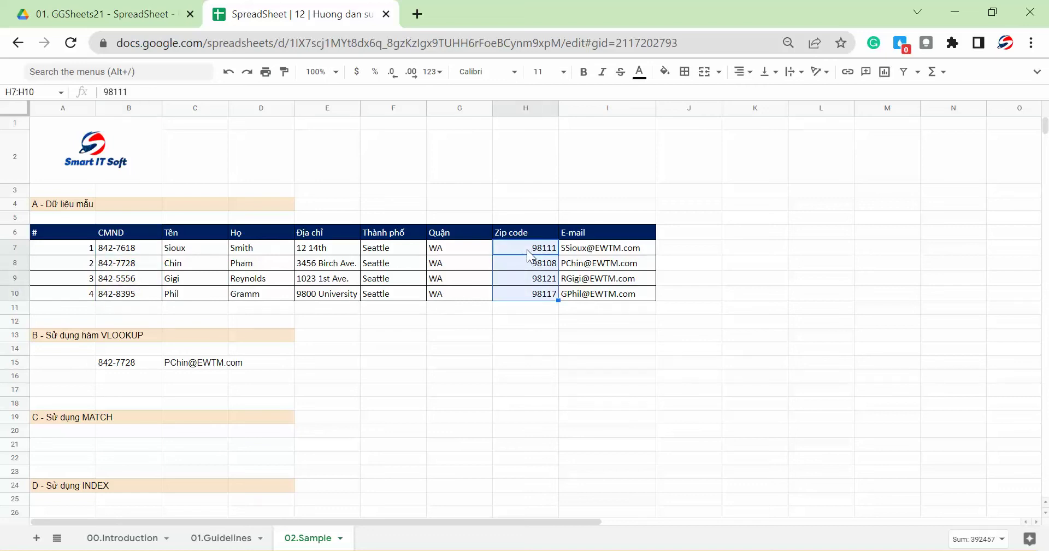
click(528, 255)
click(530, 280)
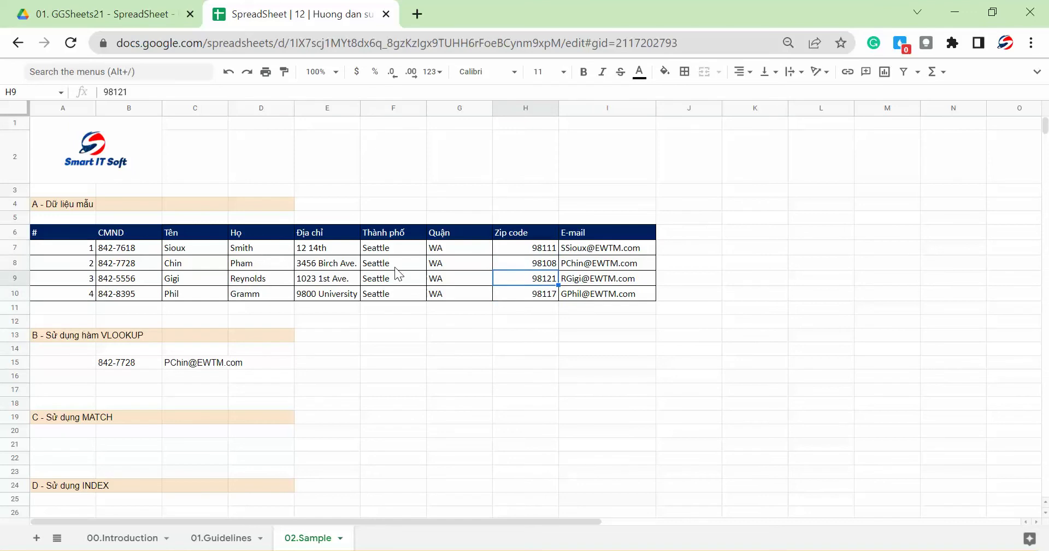
drag(520, 252, 519, 298)
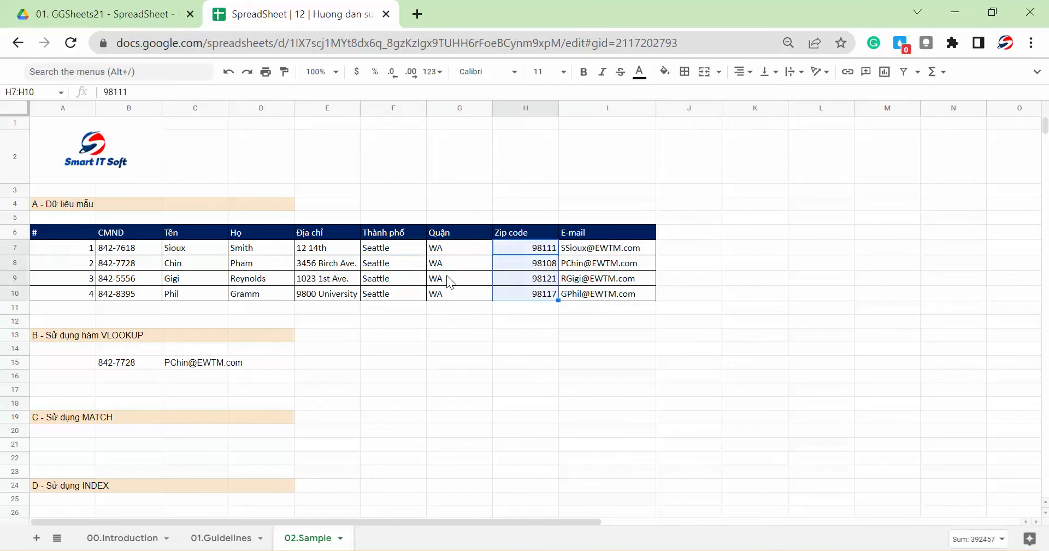
click(331, 255)
click(148, 378)
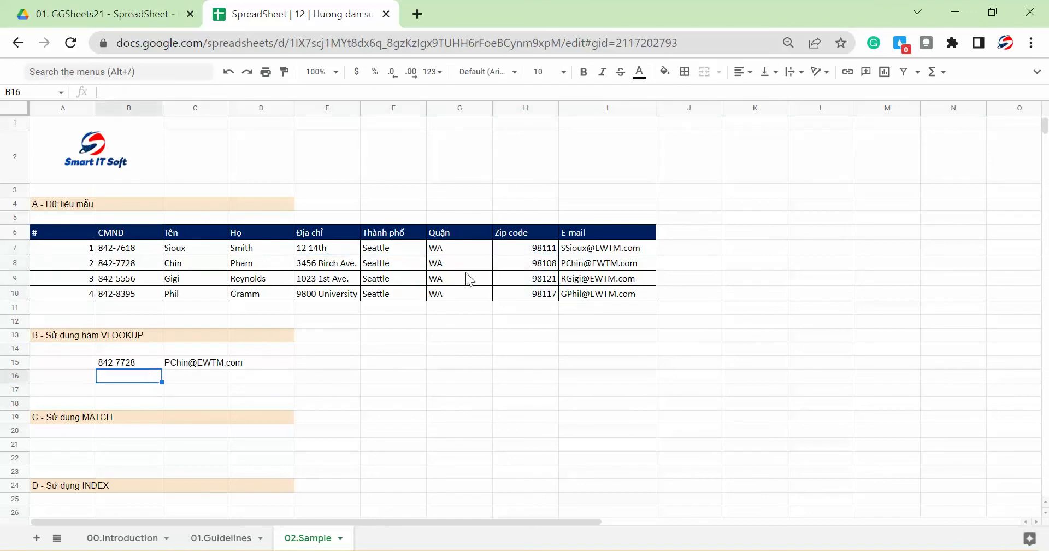
double_click(540, 263)
drag(532, 263, 541, 263)
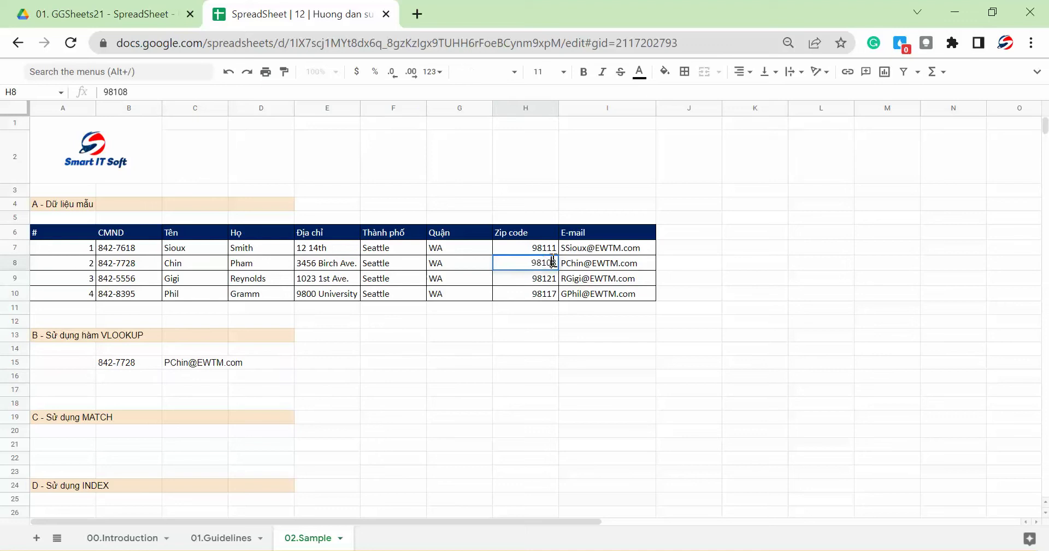
- Enter 98108 in B16 and a VLOOKUP of B16 on E7:H10 with exact match in C16
double_click(144, 379)
text(98108)
key(Tab)
text(=vlo)
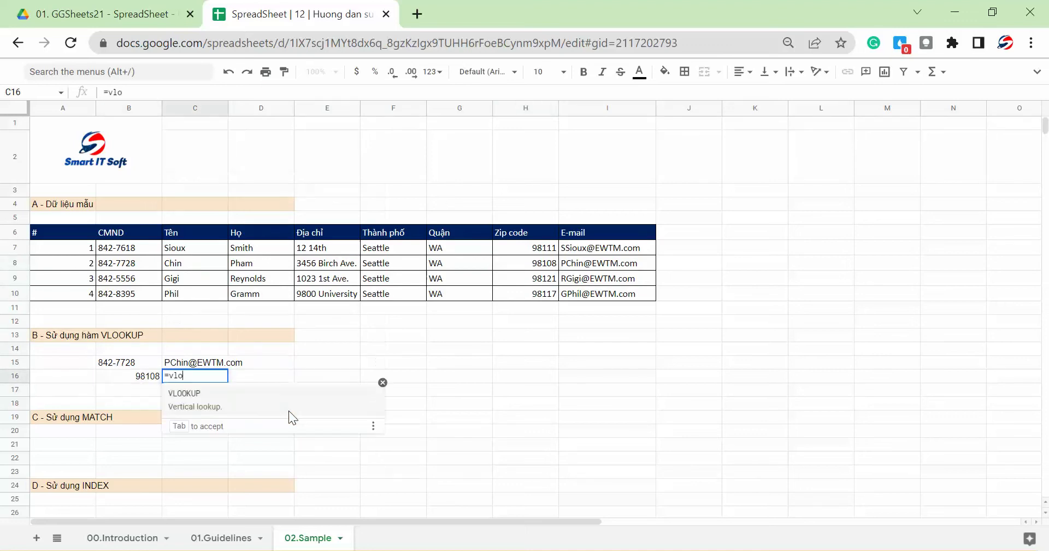
key(Tab)
click(143, 380)
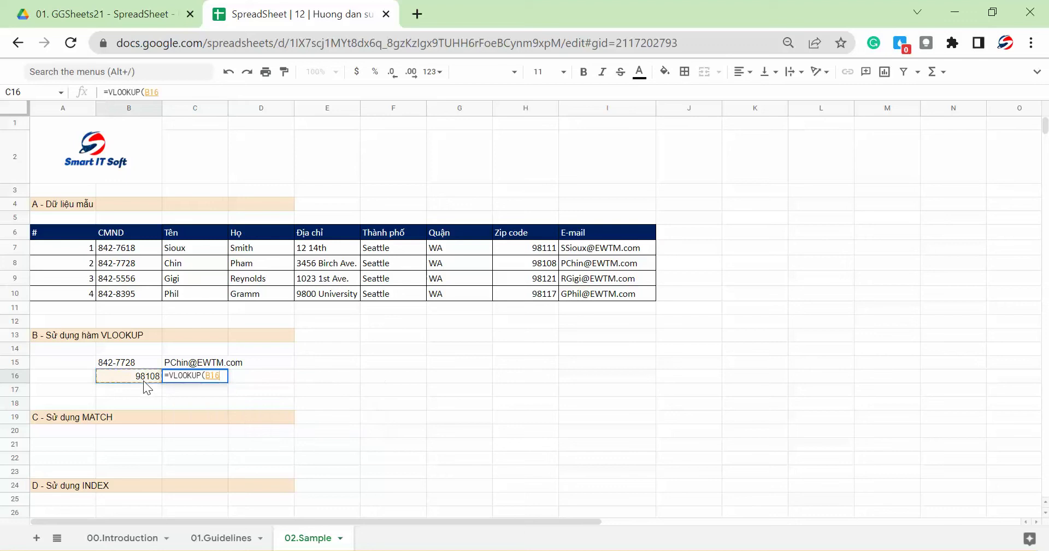
text(,)
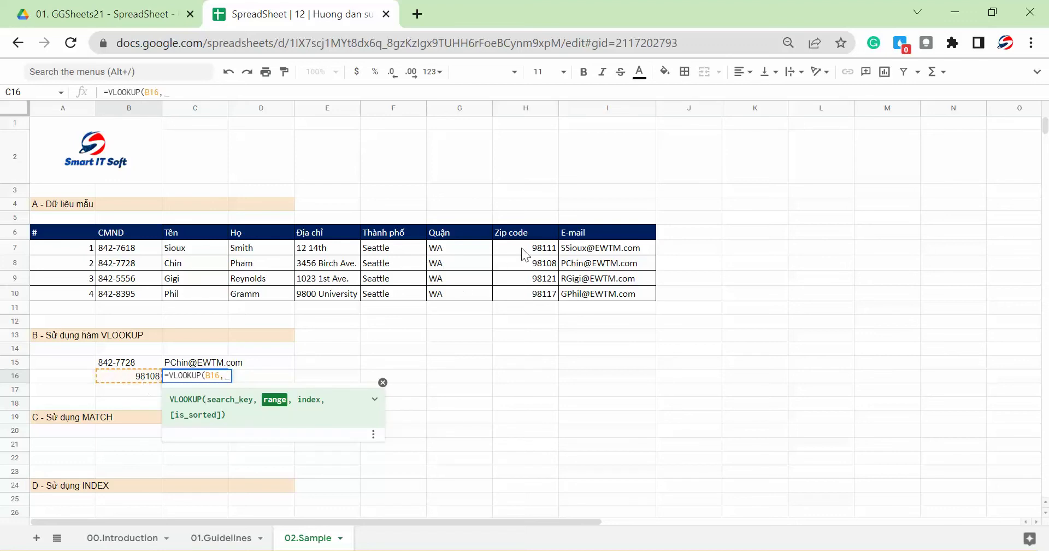
drag(519, 247, 391, 295)
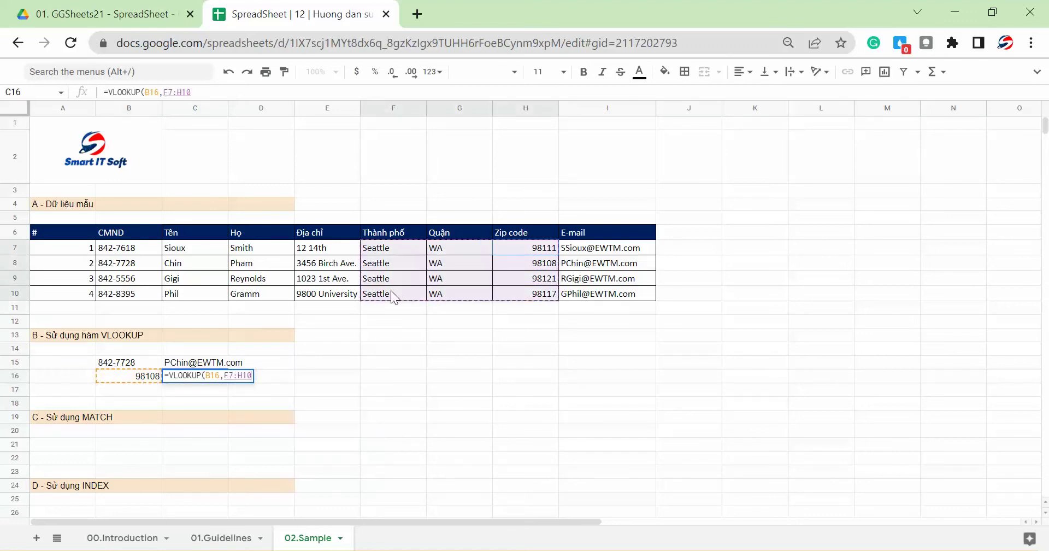
drag(393, 298, 343, 298)
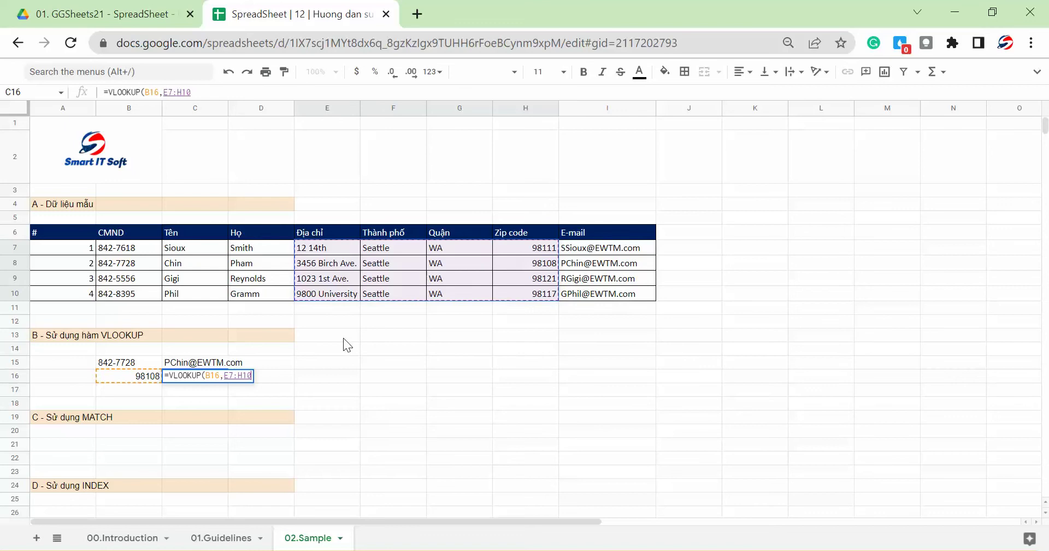
text(,)
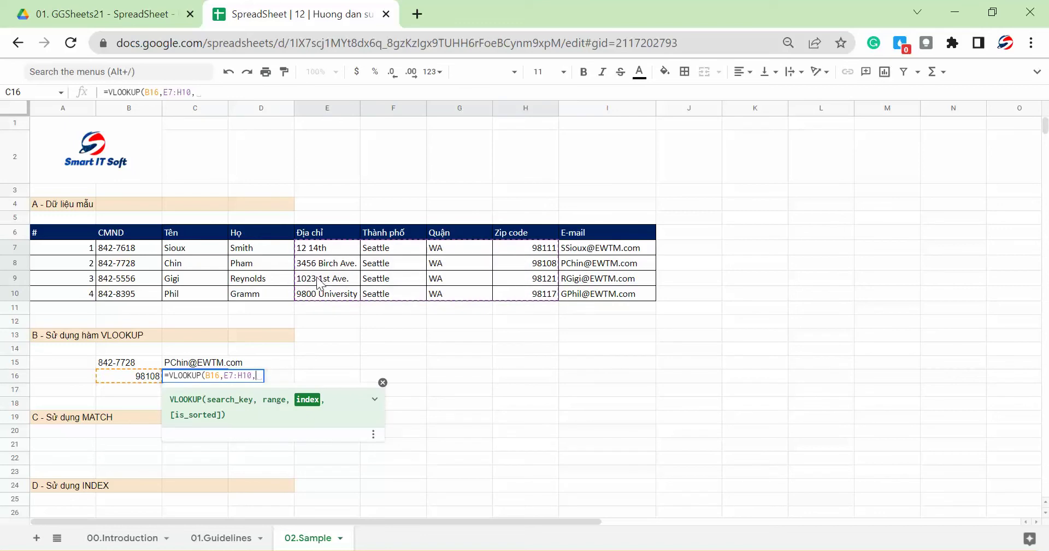
text(1,0)
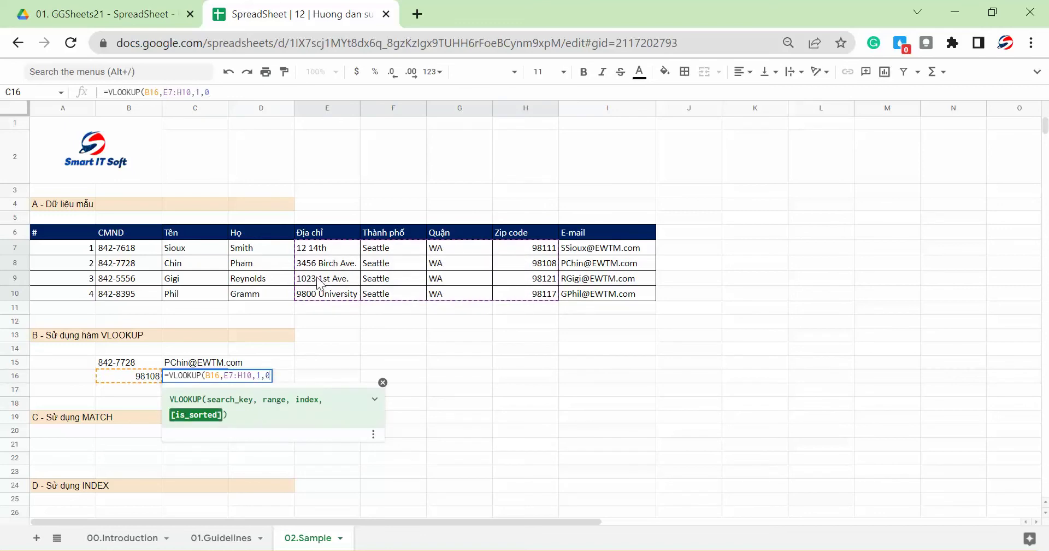
text())
key(Return)
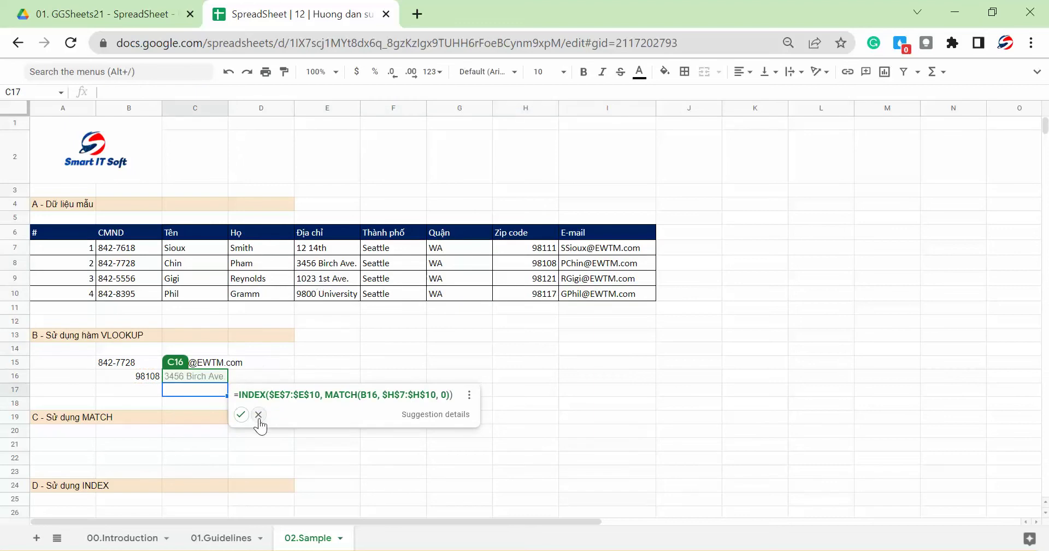
- Accept the suggested INDEX/MATCH formula for C16, returning 3456 Birch Ave
click(253, 363)
click(217, 379)
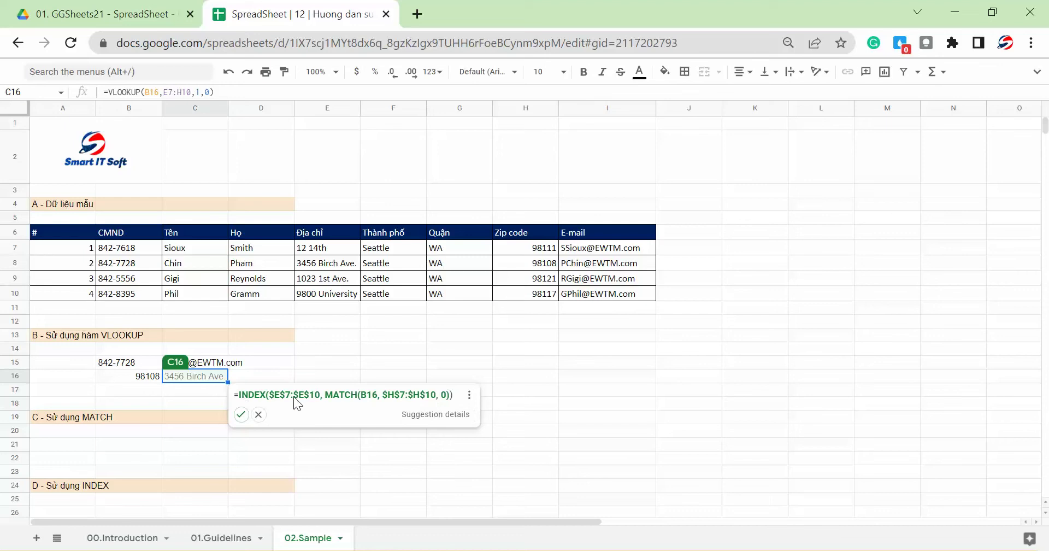
click(241, 414)
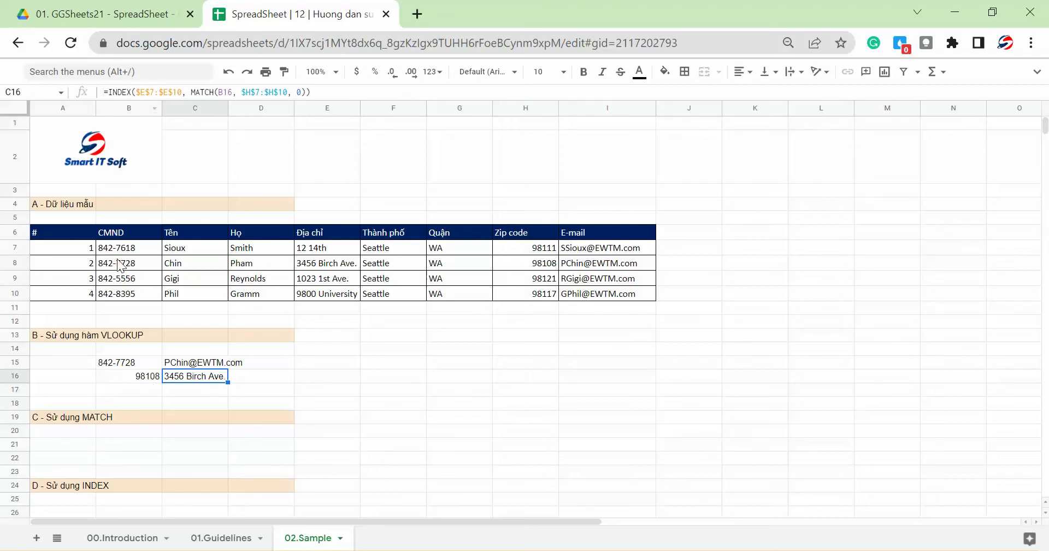
click(133, 443)
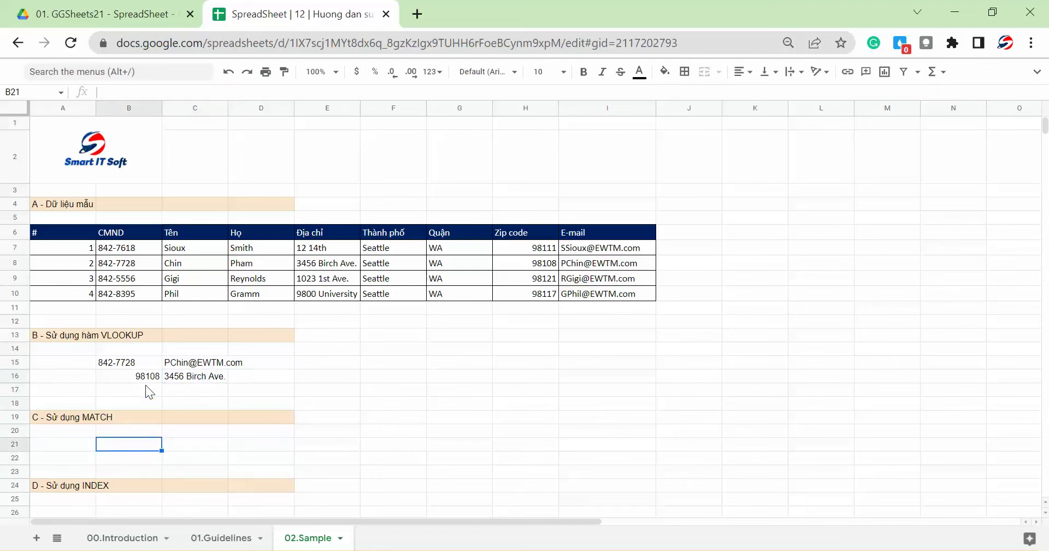
- Copy zip code 98108 from B16 into B21
click(130, 377)
key(ctrl+c)
click(132, 446)
key(ctrl+v)
- Start =MATCH(B21,H7:H10, in C21, correcting a mistyped FLOOR.MATH
click(188, 447)
text(=FLOOR.MATH()
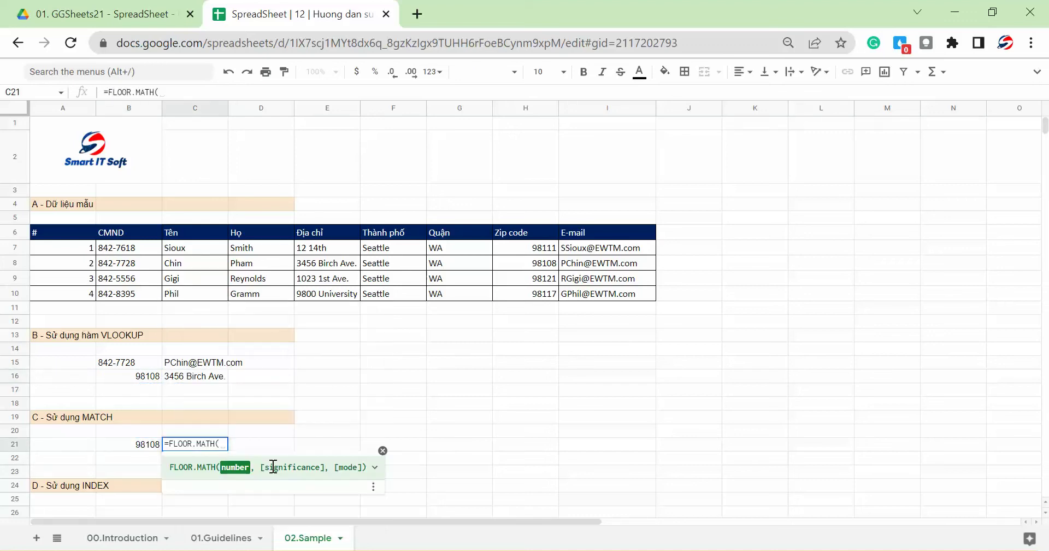
key(BackSpace)
key(BackSpace)
key(BackSpace)
key(BackSpace)
key(BackSpace)
key(BackSpace)
text(MATCH()
click(142, 447)
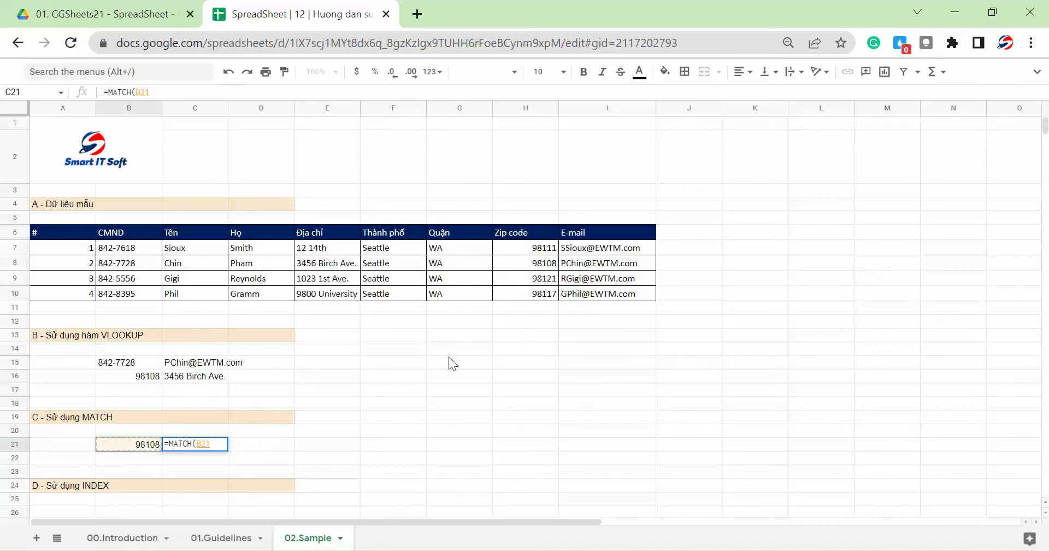
text(,)
drag(527, 248, 536, 299)
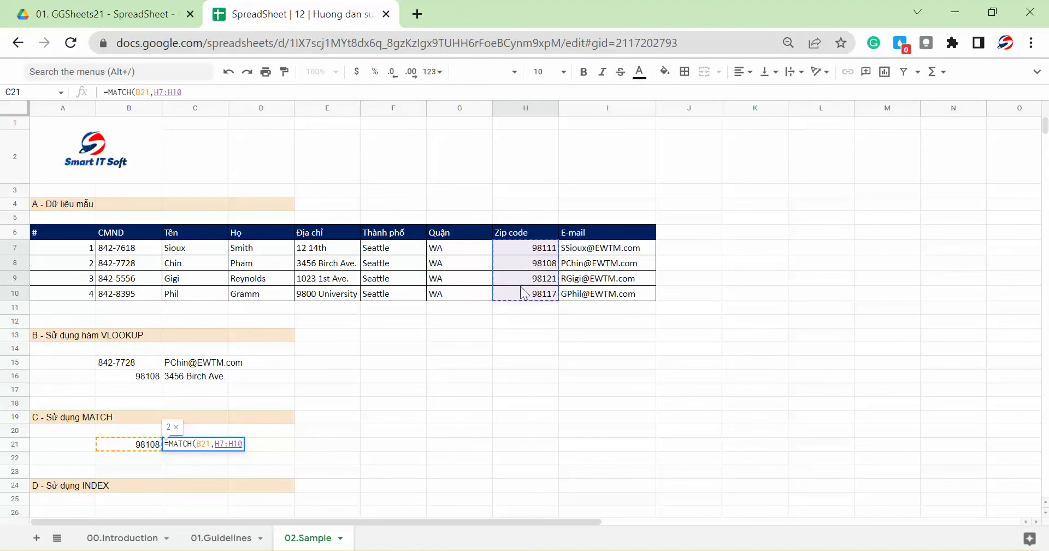
text(,)
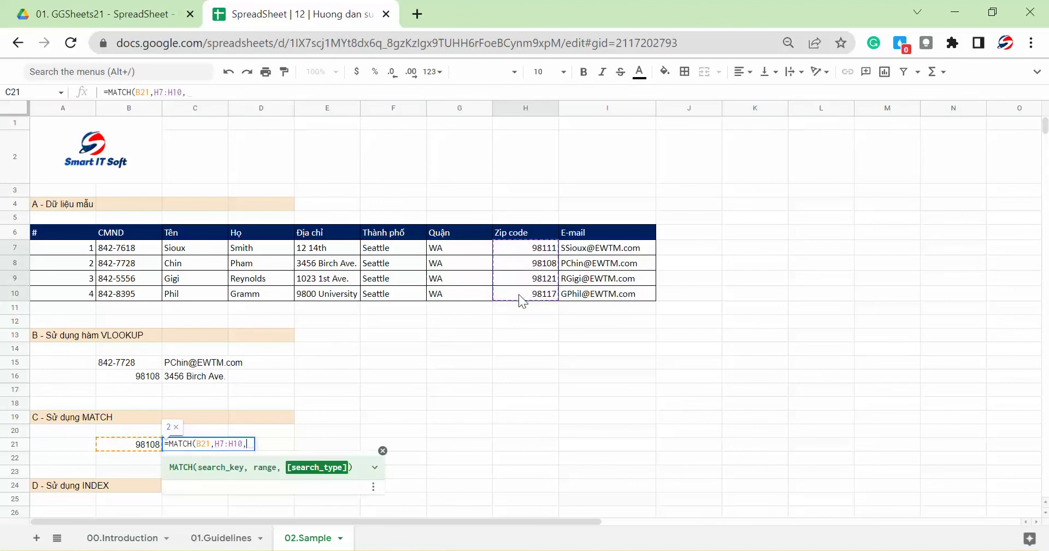
- Read the expanded MATCH function help, then cancel the unfinished formula
click(375, 467)
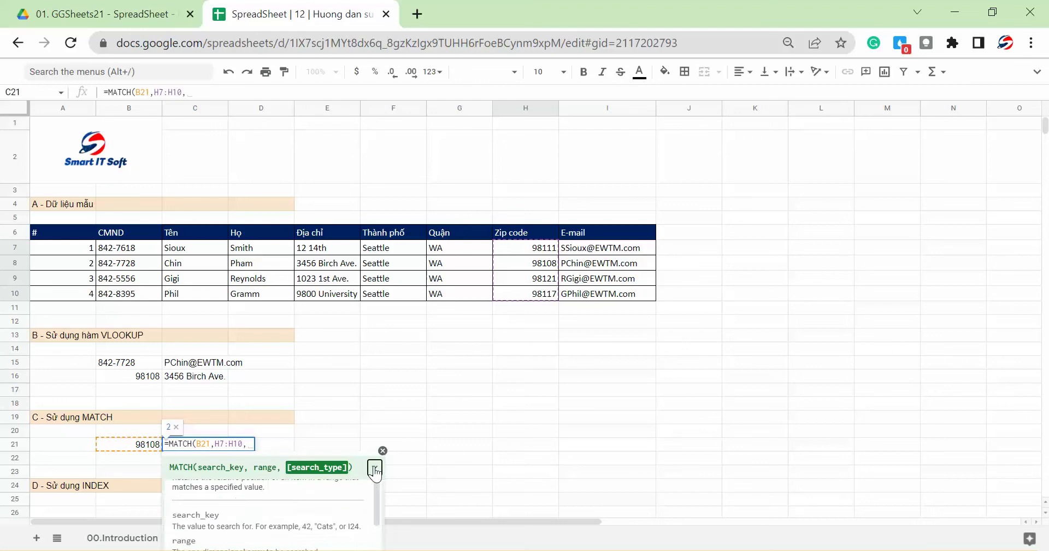
scroll(366, 505, down, 3)
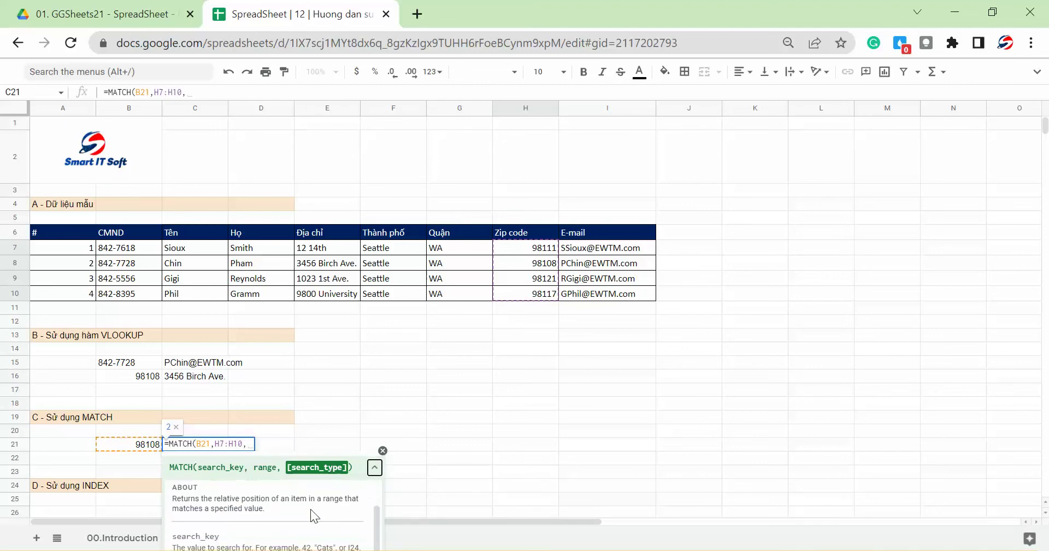
scroll(328, 513, down, 3)
scroll(807, 375, down, 2)
scroll(930, 277, down, 3)
click(299, 300)
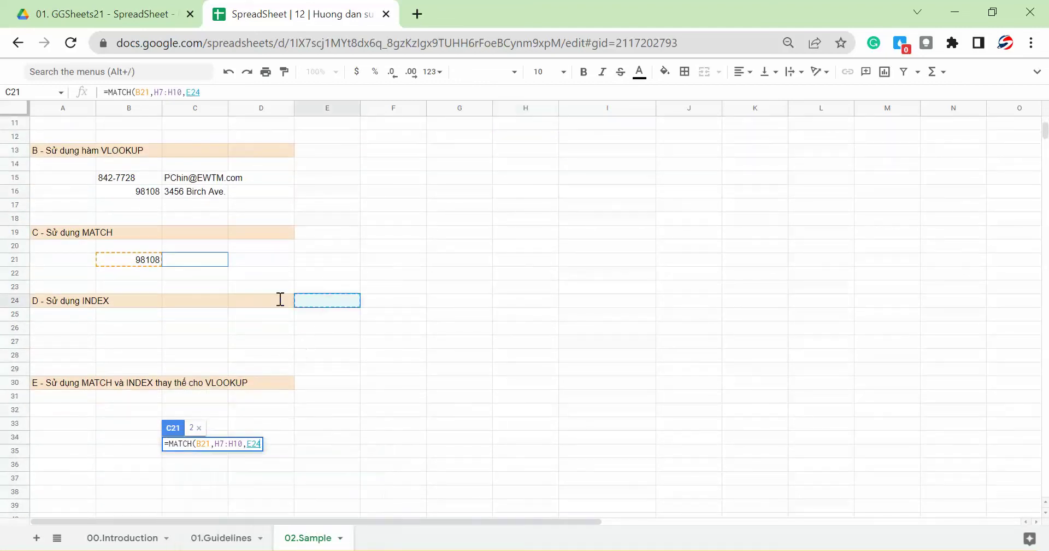
click(204, 264)
key(Escape)
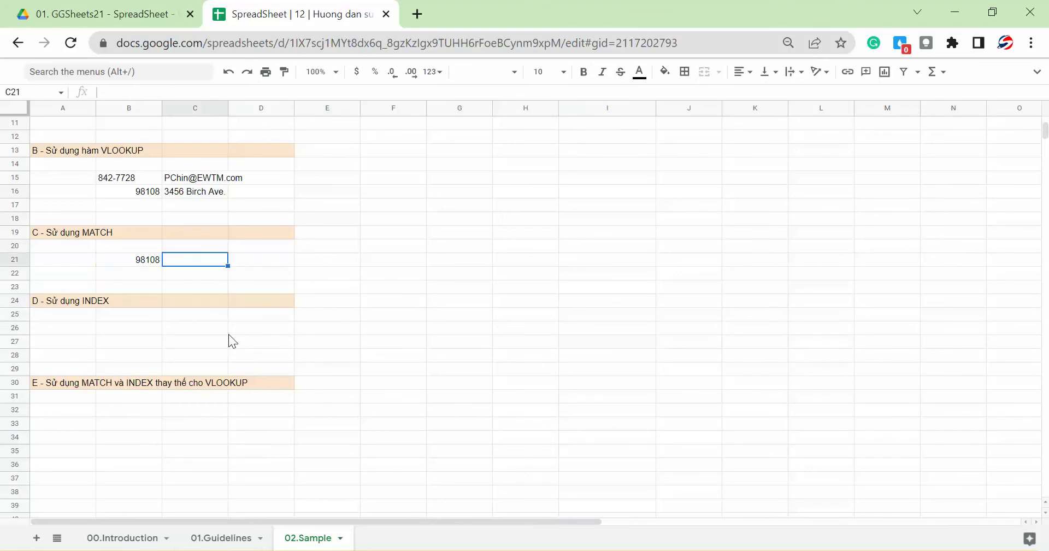
- Enter =MATCH(B21,H7:H10,0) in C21, returning position 2
text(=mat)
click(163, 284)
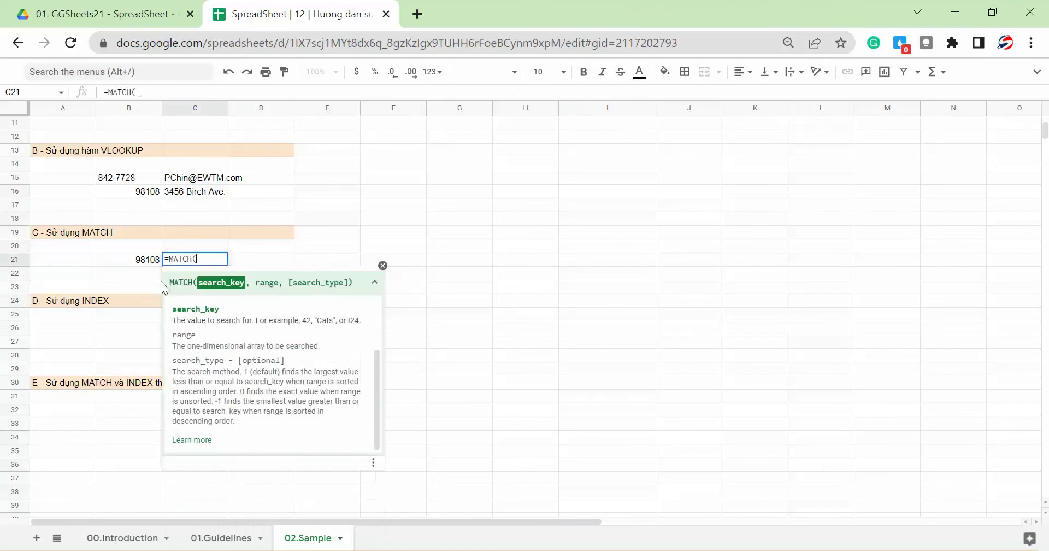
click(126, 263)
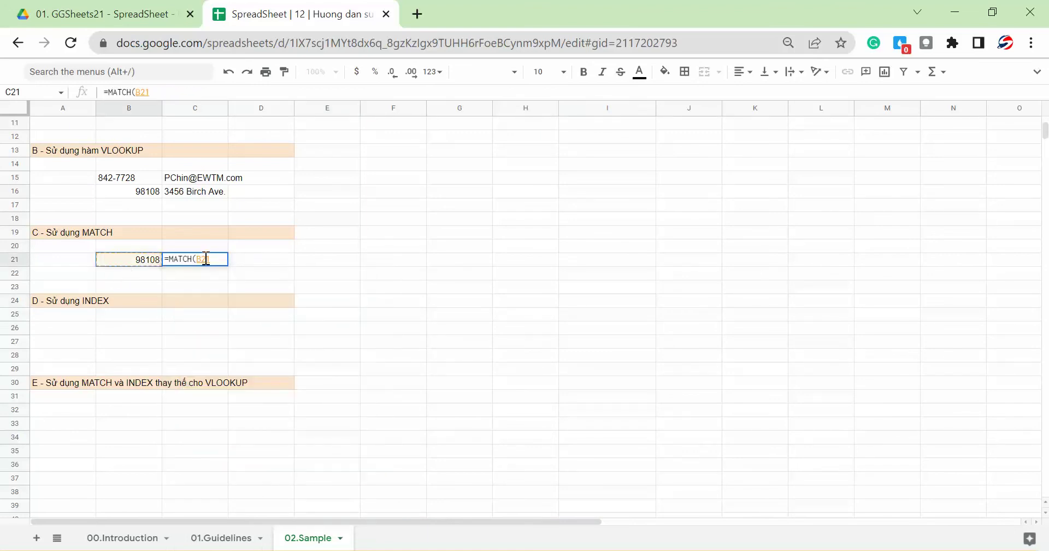
key(BackSpace)
key(BackSpace)
key(BackSpace)
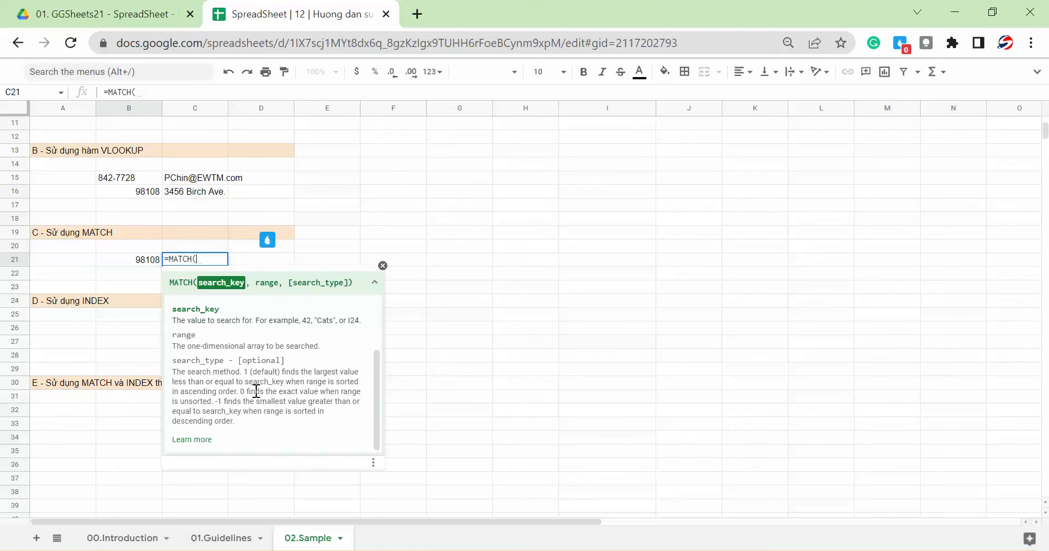
click(149, 261)
text(,)
scroll(580, 251, up, 2)
scroll(581, 252, up, 2)
drag(550, 235, 549, 284)
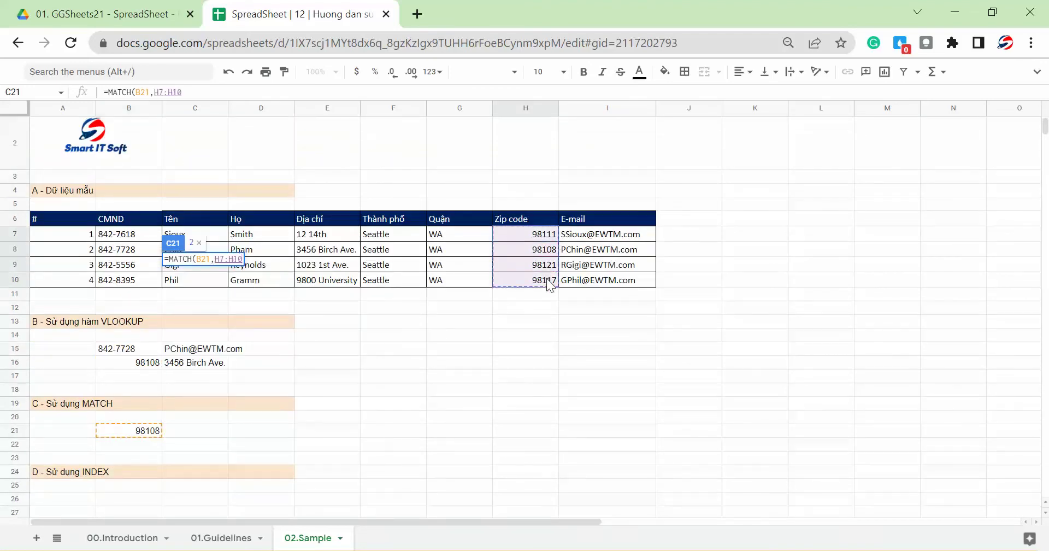
text(,0)
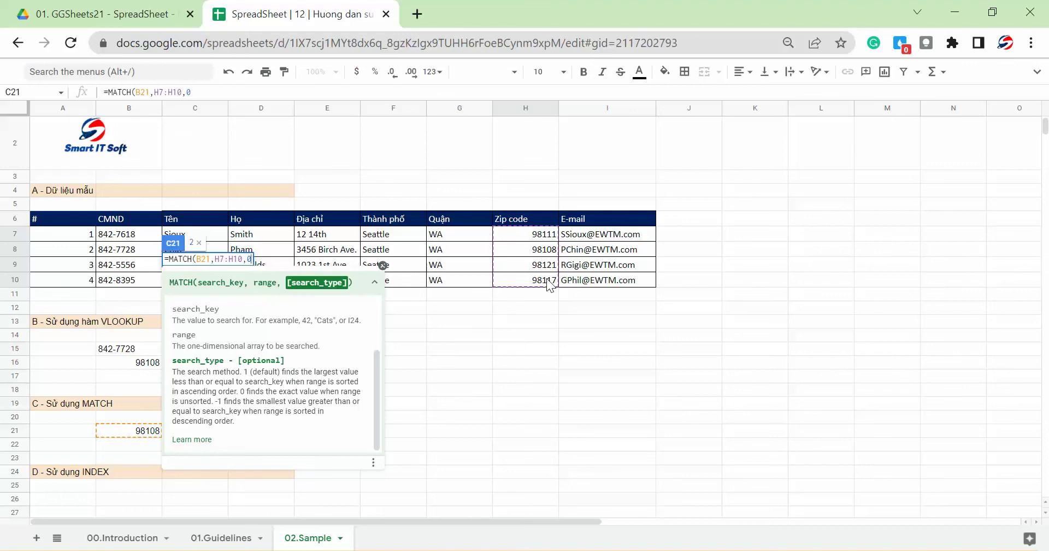
text())
key(Return)
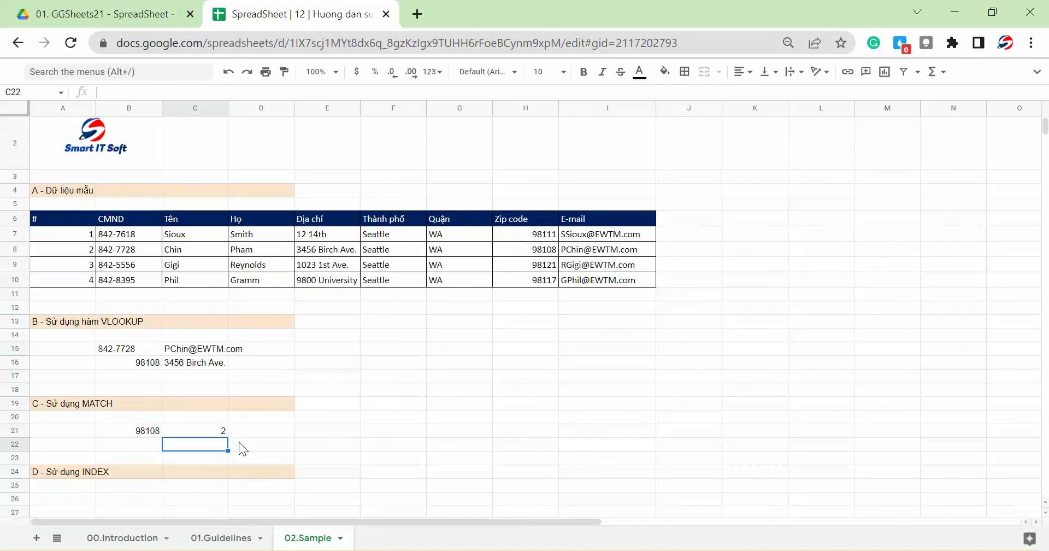
- Walk through the zip codes in H7:H10 to show 98108 sits second, in H8
click(214, 430)
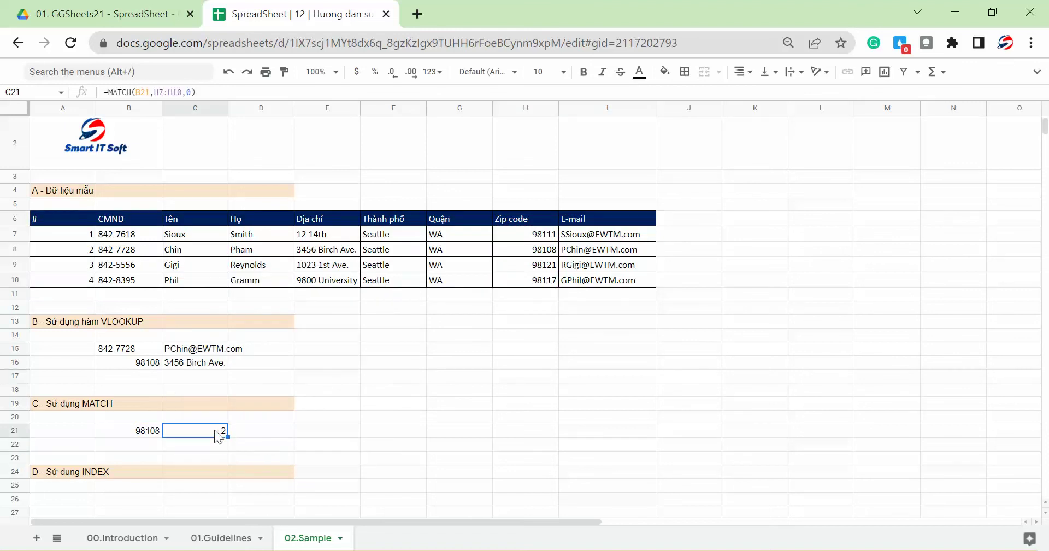
click(523, 229)
click(523, 247)
click(524, 263)
click(525, 276)
drag(526, 233, 526, 279)
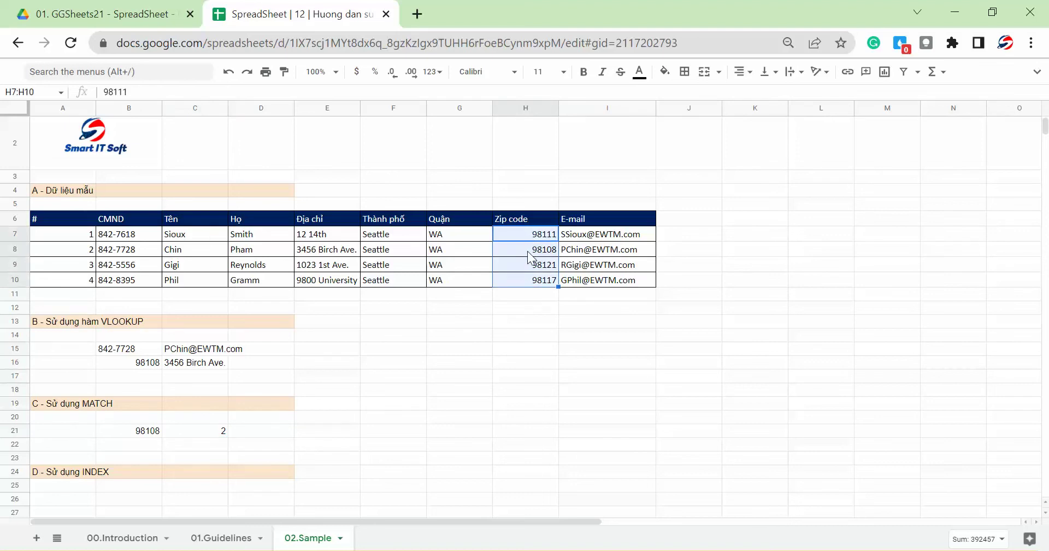
click(526, 251)
- Review C21's MATCH formula in the formula bar without changing it
click(203, 437)
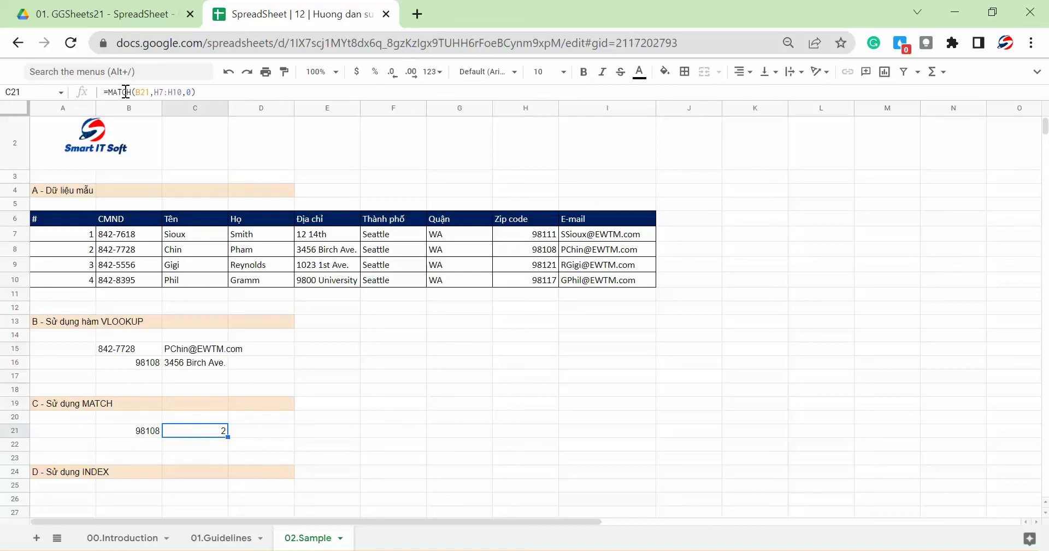
click(108, 93)
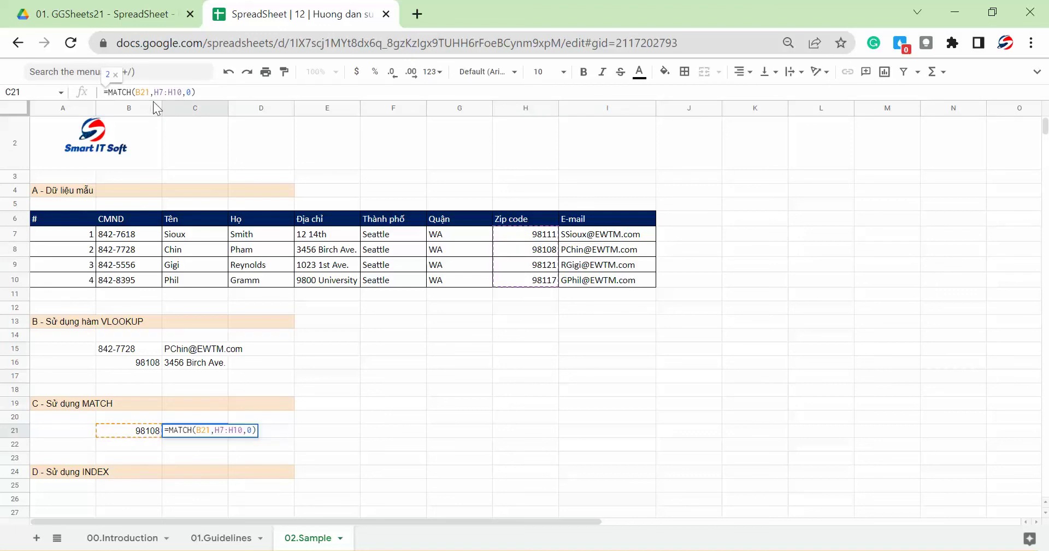
key(Escape)
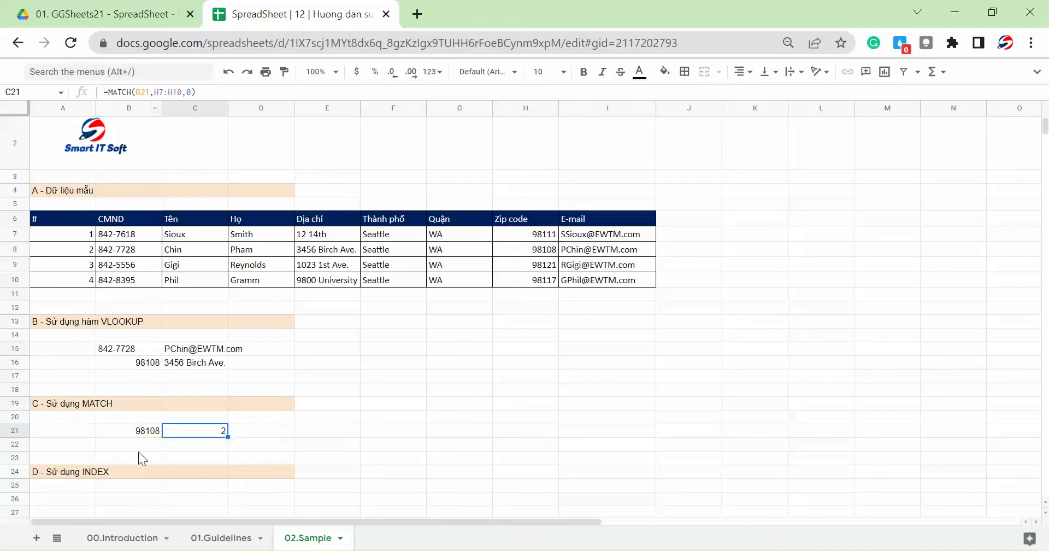
click(136, 497)
key(Right)
- Enter =INDEX(E7:H10,2,1) in C26, taking row 2, column 1 to get 3456 Birch Ave
text(=ind)
key(Tab)
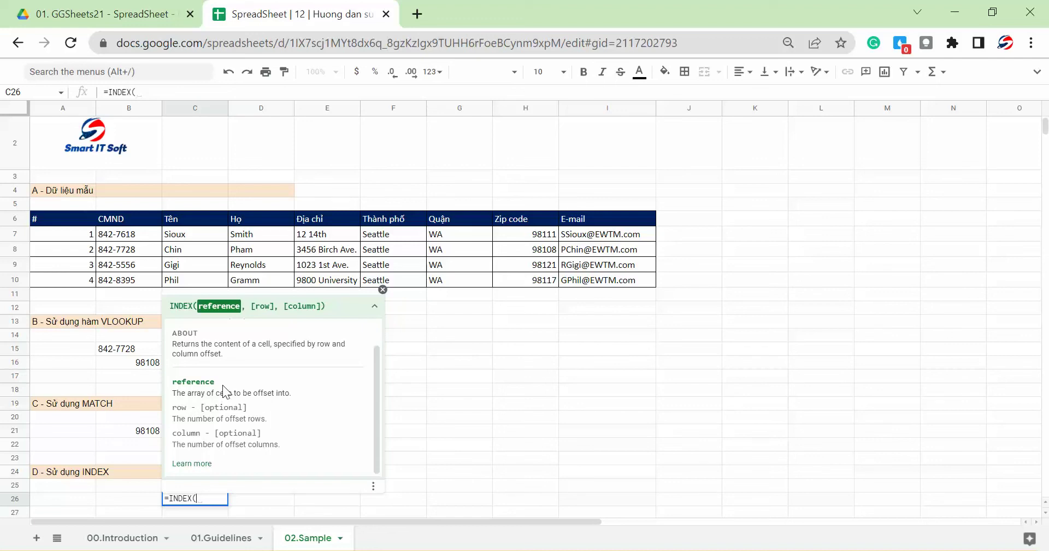
drag(328, 236, 517, 279)
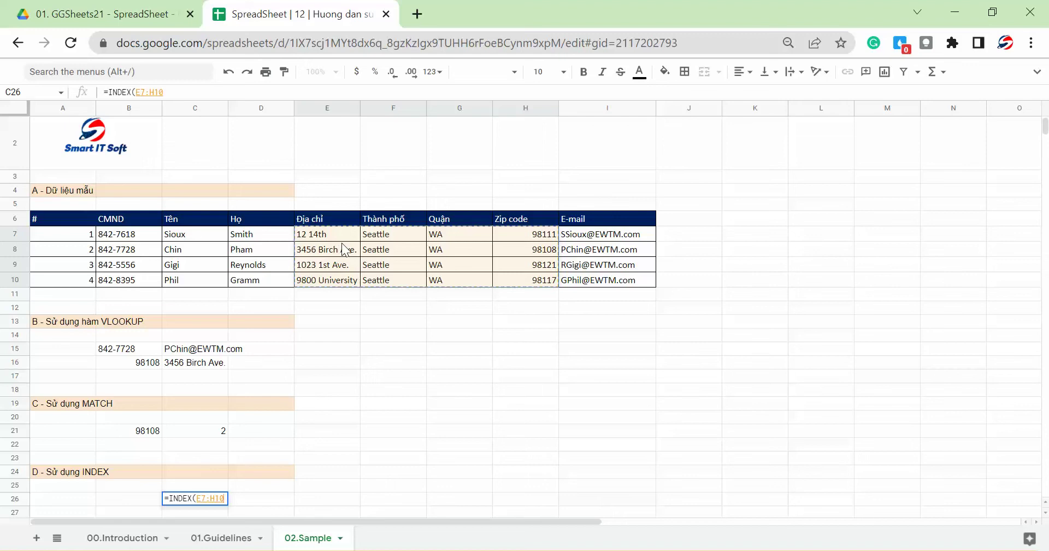
text(,)
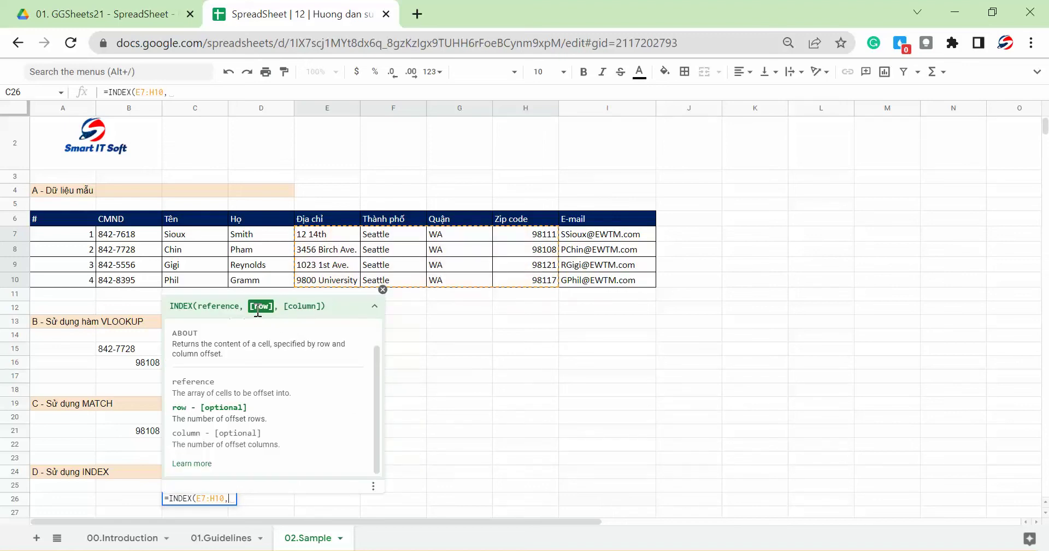
text(2,)
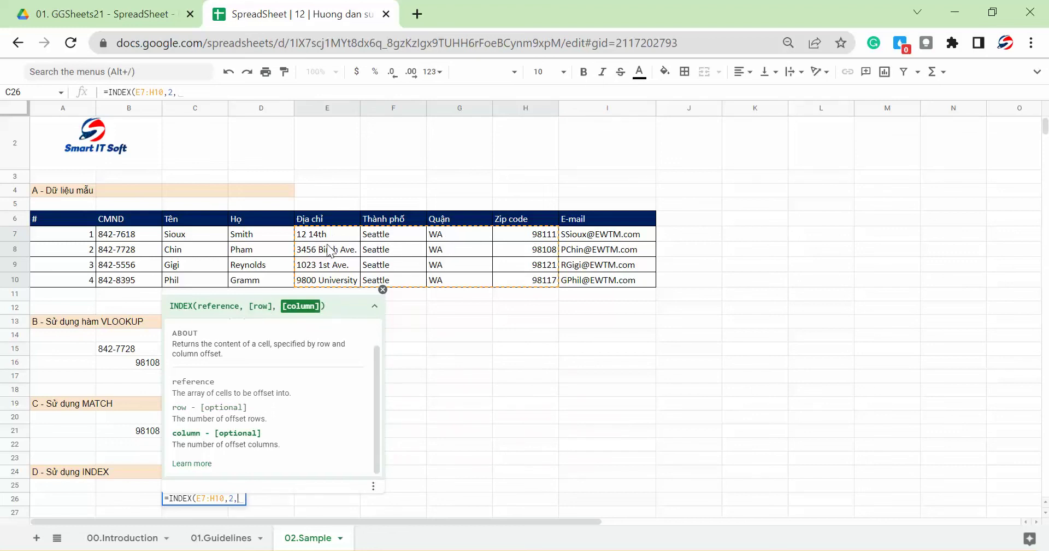
text(1))
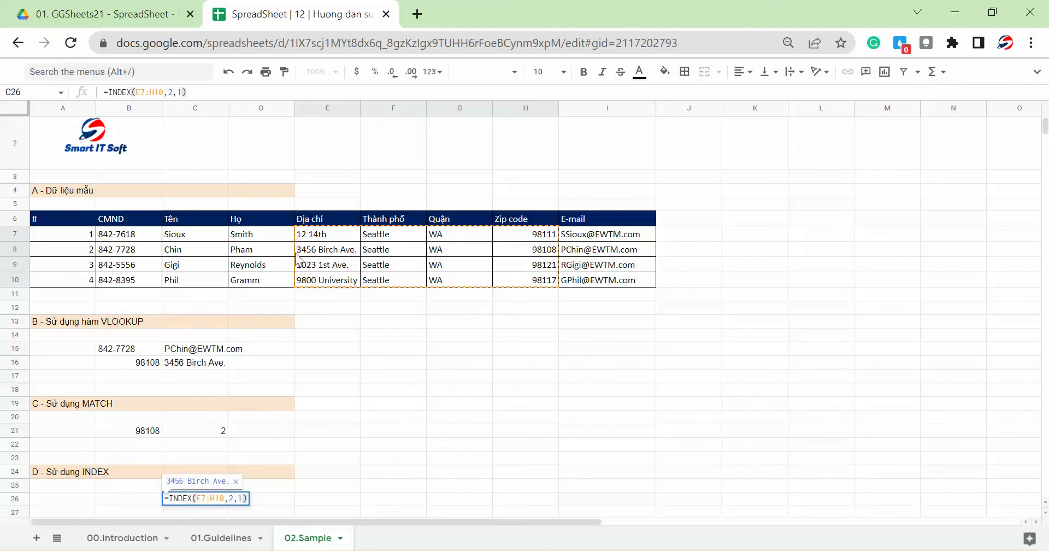
key(Return)
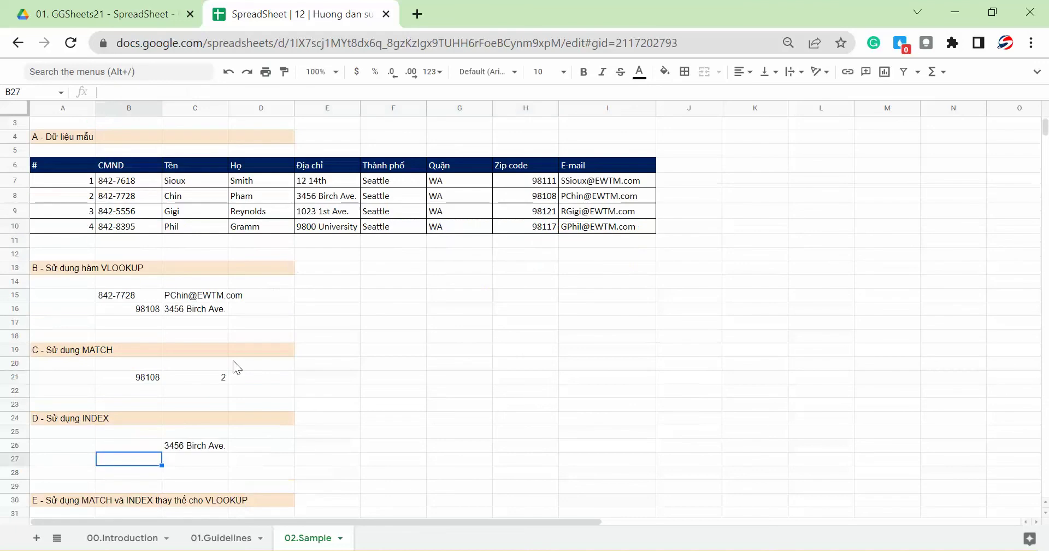
- Compare the MATCH formula in C21 with the INDEX formula in C26
click(172, 377)
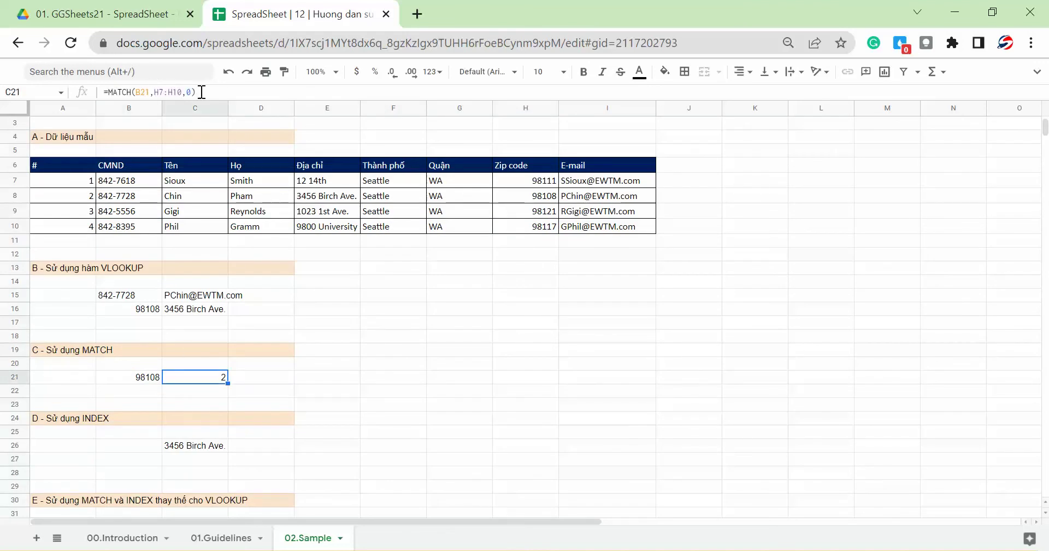
click(201, 445)
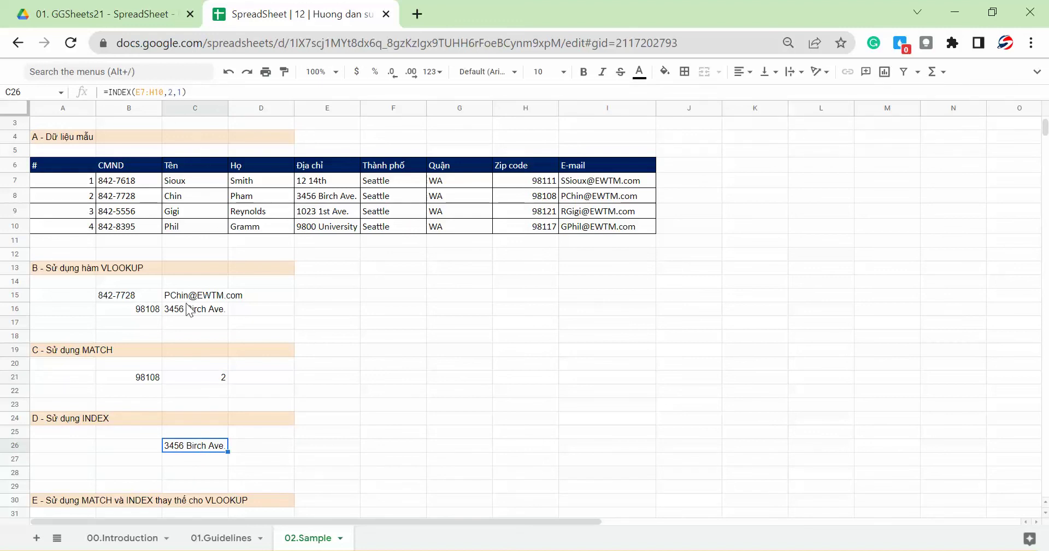
click(192, 377)
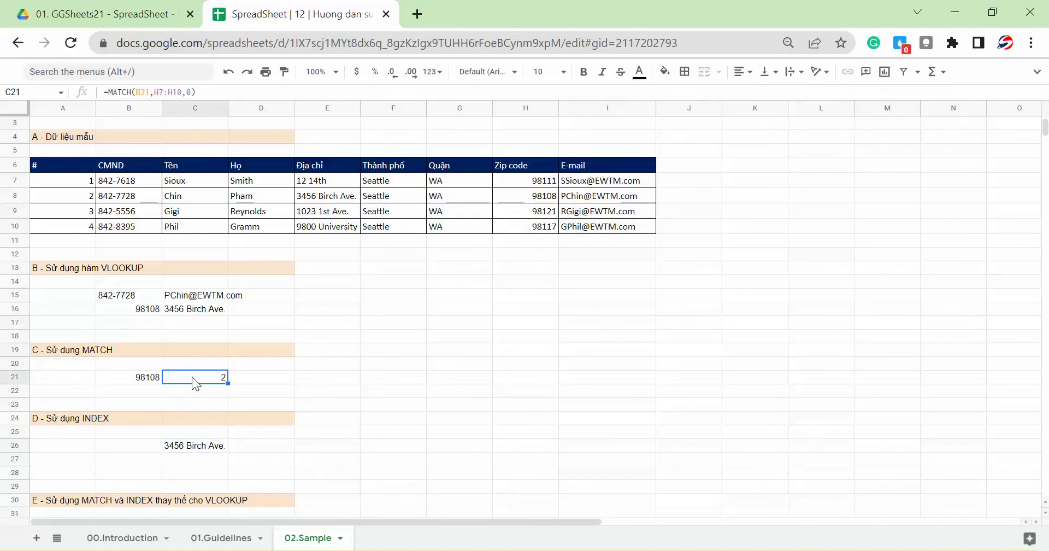
- Copy zip code 98108 from B21 into B26 and copy C21's MATCH formula text
click(145, 377)
key(ctrl+c)
click(138, 446)
key(ctrl+v)
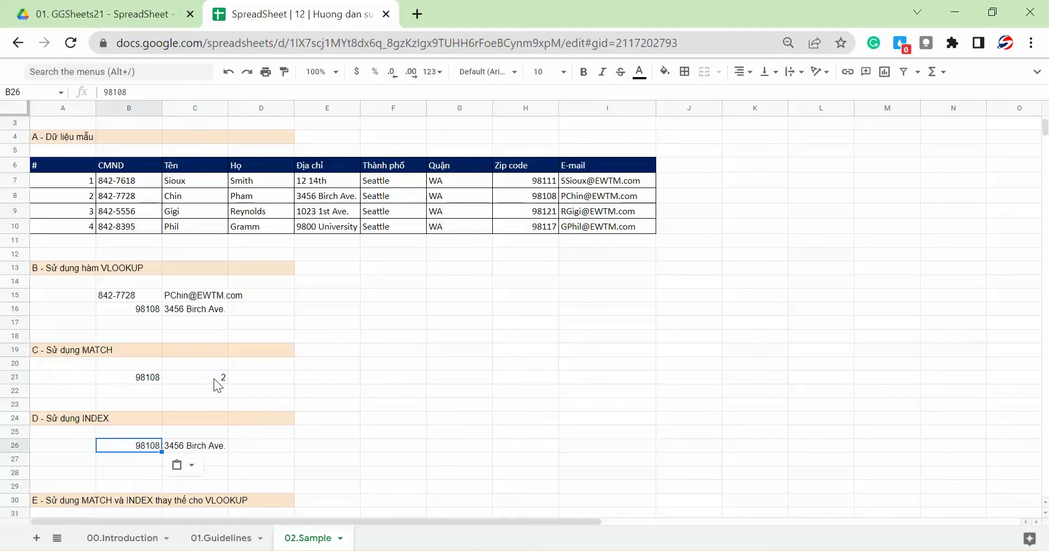
click(214, 378)
key(Return)
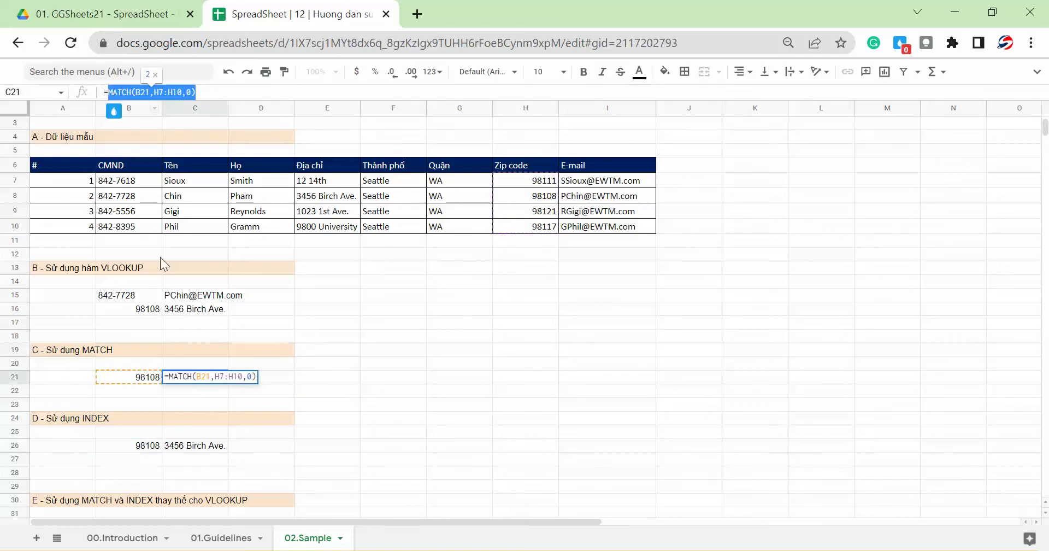
- Replace the row number 2 in C26 with MATCH(B26,H7:H10,0) nested inside INDEX
key(Escape)
click(187, 448)
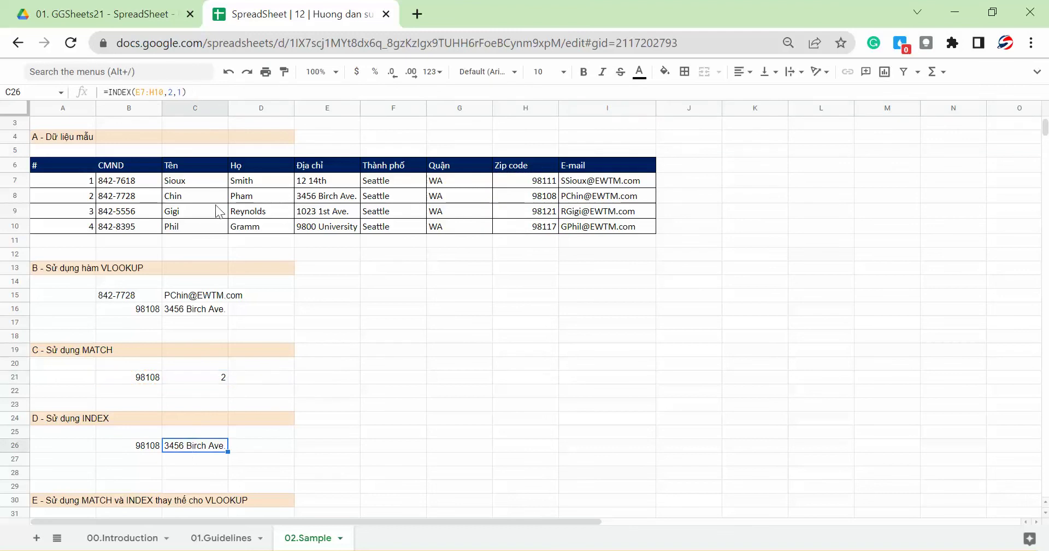
double_click(170, 92)
key(ctrl+v)
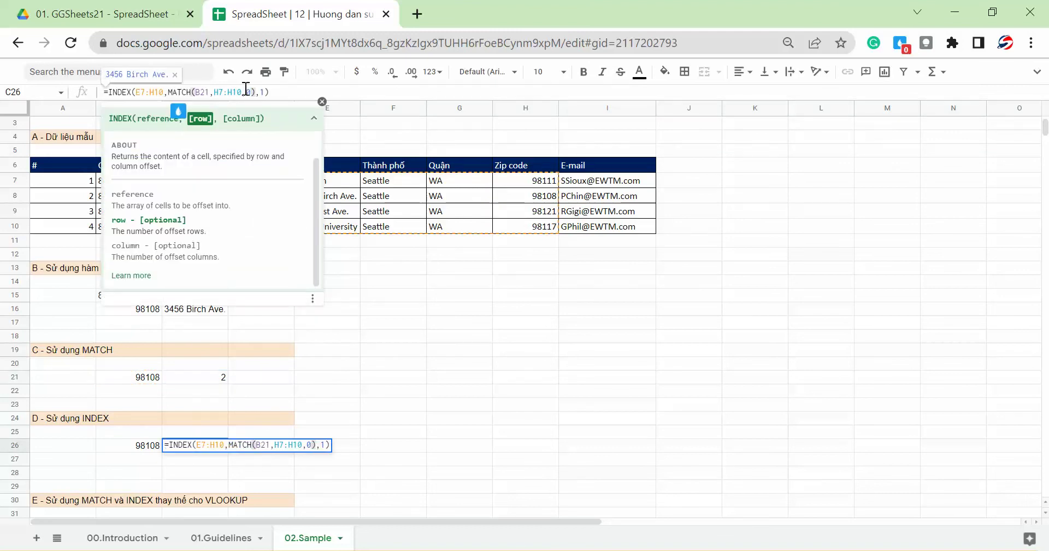
click(210, 92)
key(BackSpace)
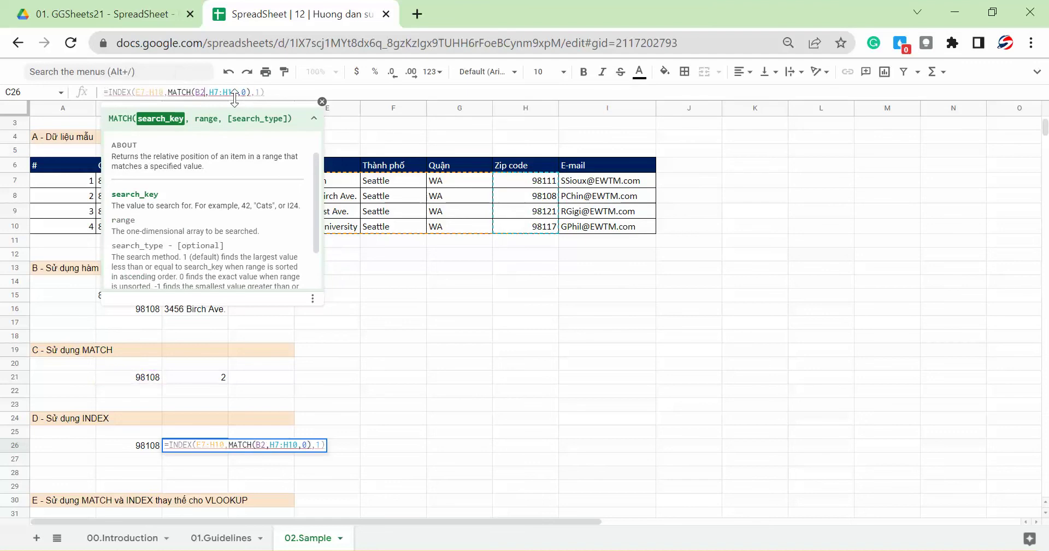
text(6)
key(Return)
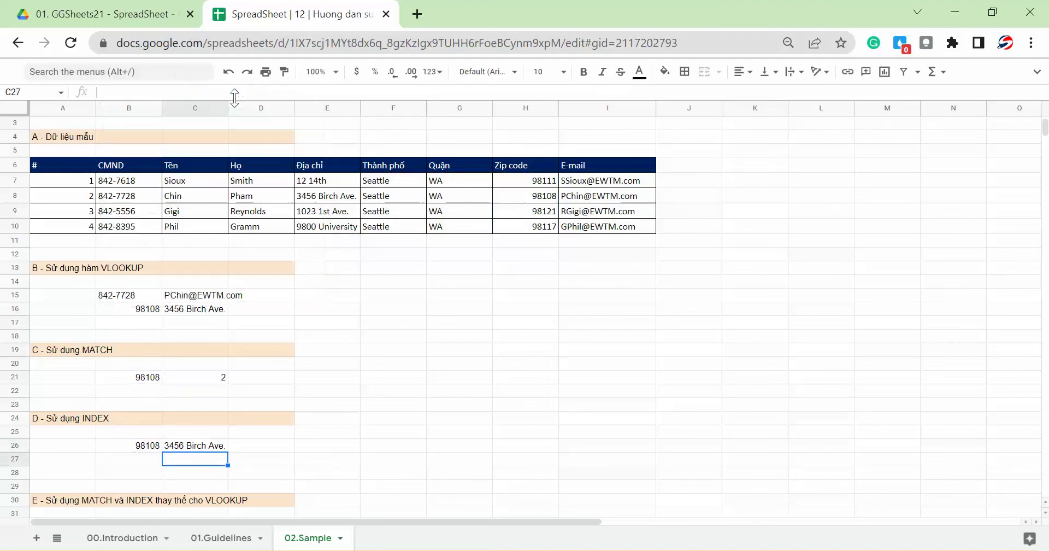
- Copy zip code 98121 from H9 into B26 as the lookup value
click(533, 211)
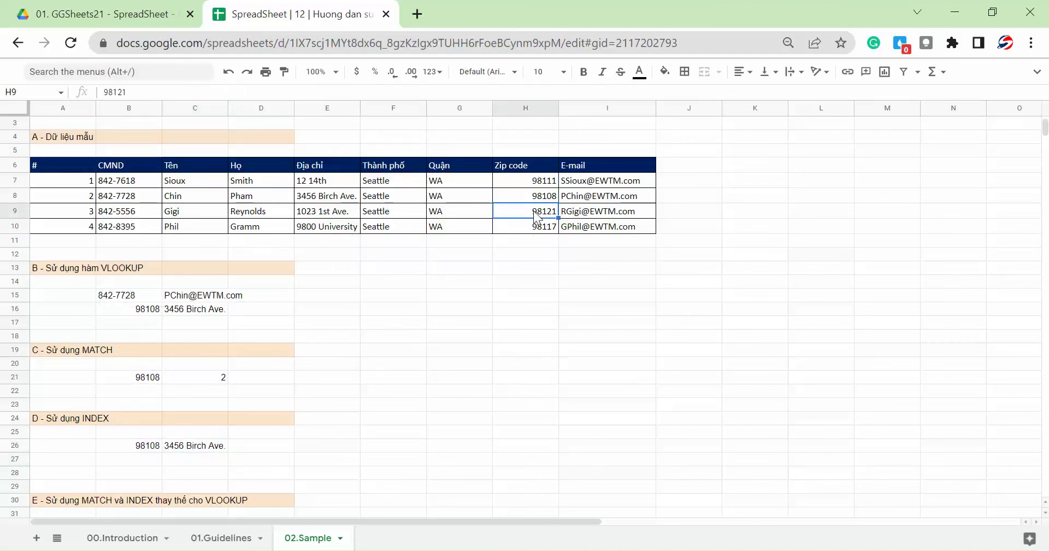
key(ctrl+c)
click(137, 446)
key(ctrl+v)
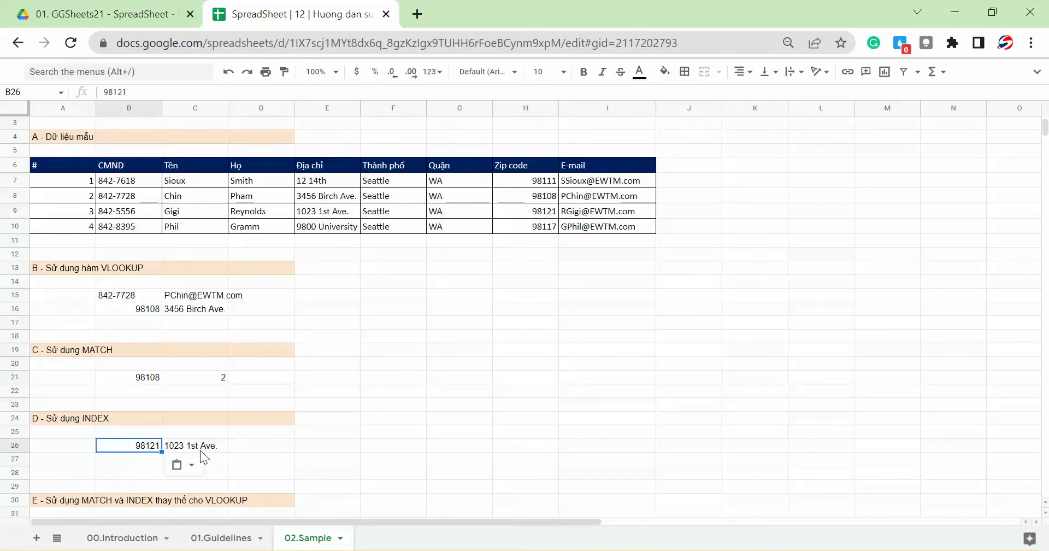
- Review C26's INDEX-MATCH formula and discard the stray G13 reference, keeping the 1023 1st Ave. result
click(175, 445)
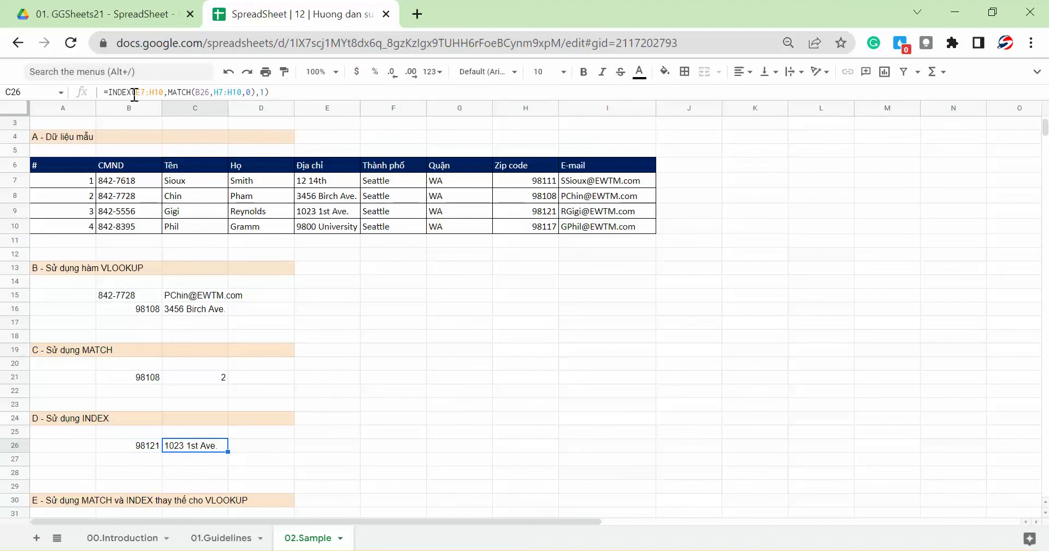
click(135, 93)
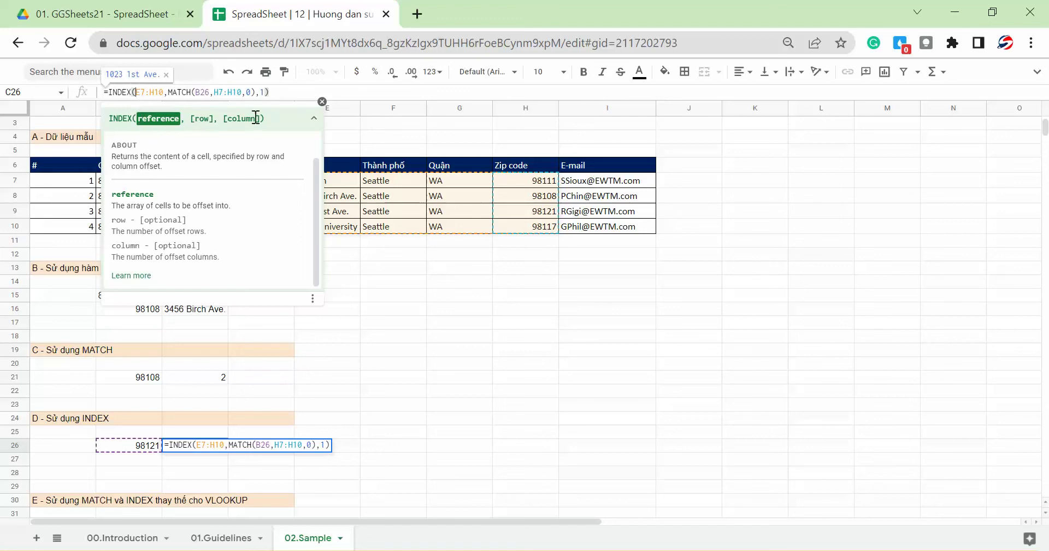
click(188, 93)
key(Left)
key(Left)
key(Left)
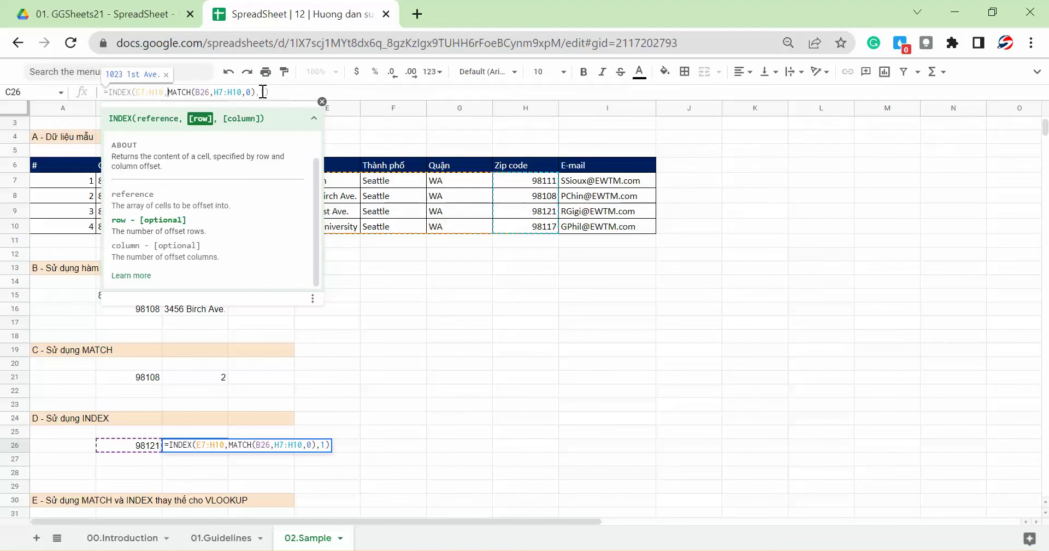
click(436, 269)
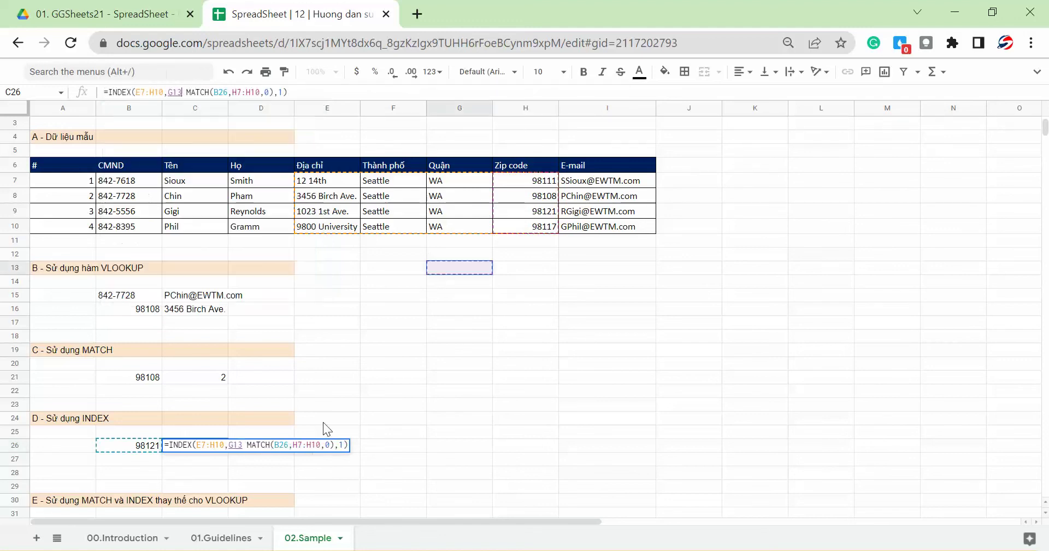
key(Escape)
scroll(212, 433, down, 5)
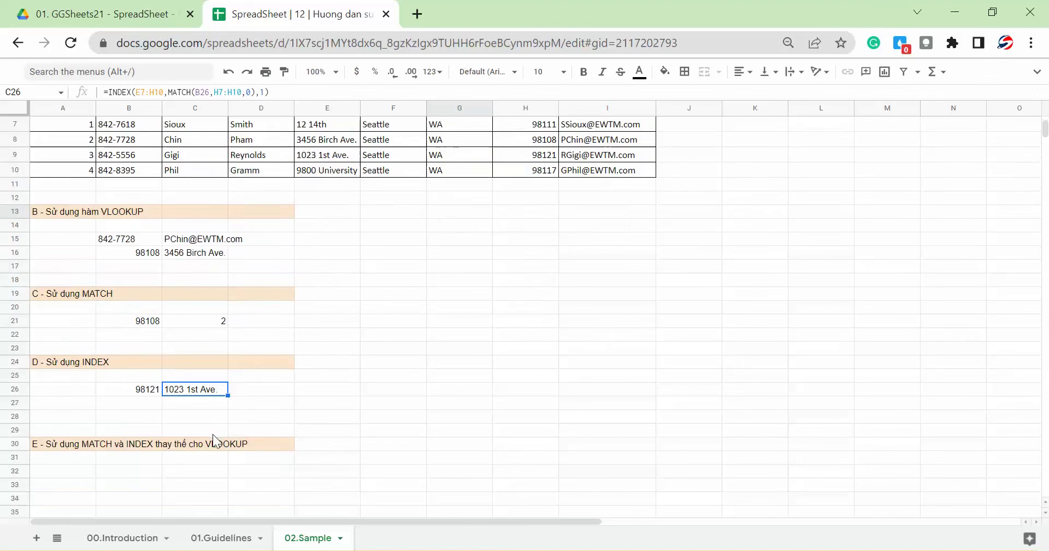
- Copy zip code 98111 from H7 into B32 as section E's lookup value
click(146, 385)
scroll(316, 311, up, 5)
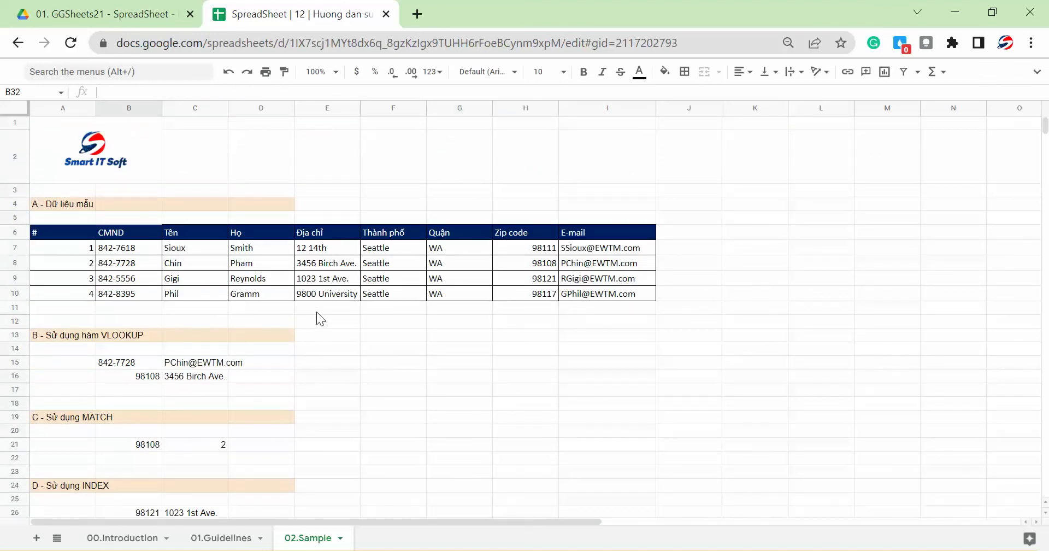
click(528, 250)
click(134, 249)
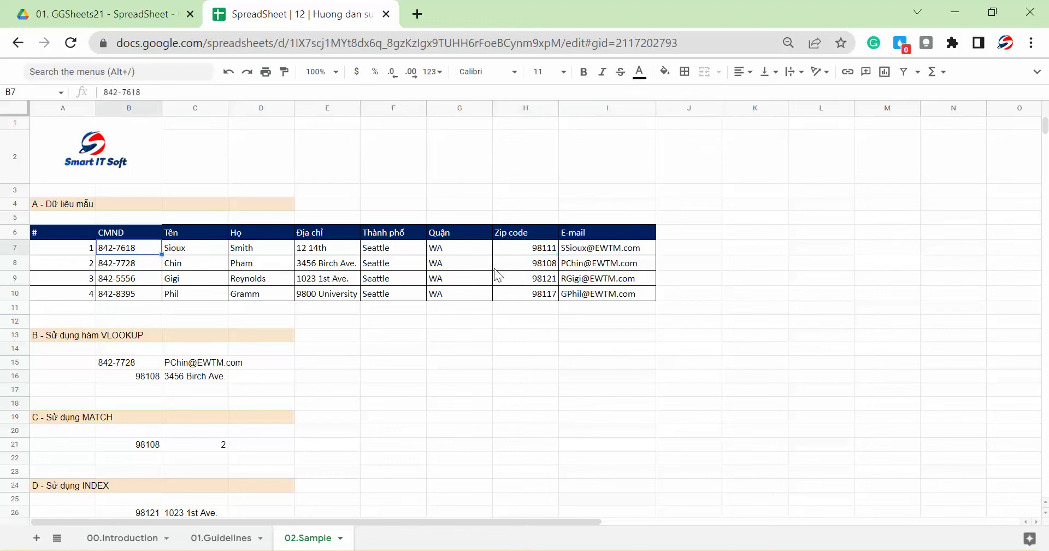
click(526, 267)
key(ctrl+c)
click(533, 249)
key(ctrl+c)
scroll(139, 430, down, 4)
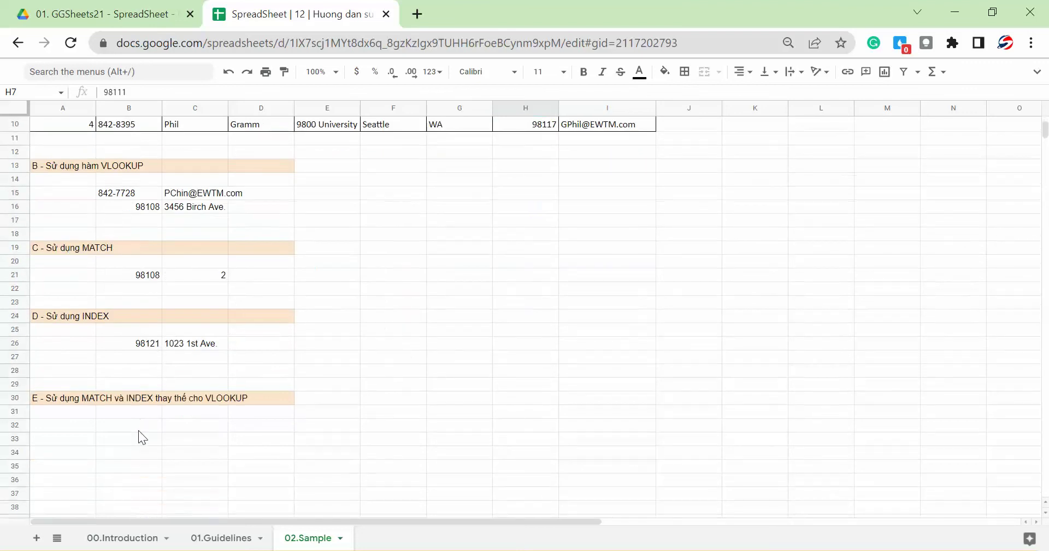
click(143, 410)
key(ctrl+v)
click(197, 411)
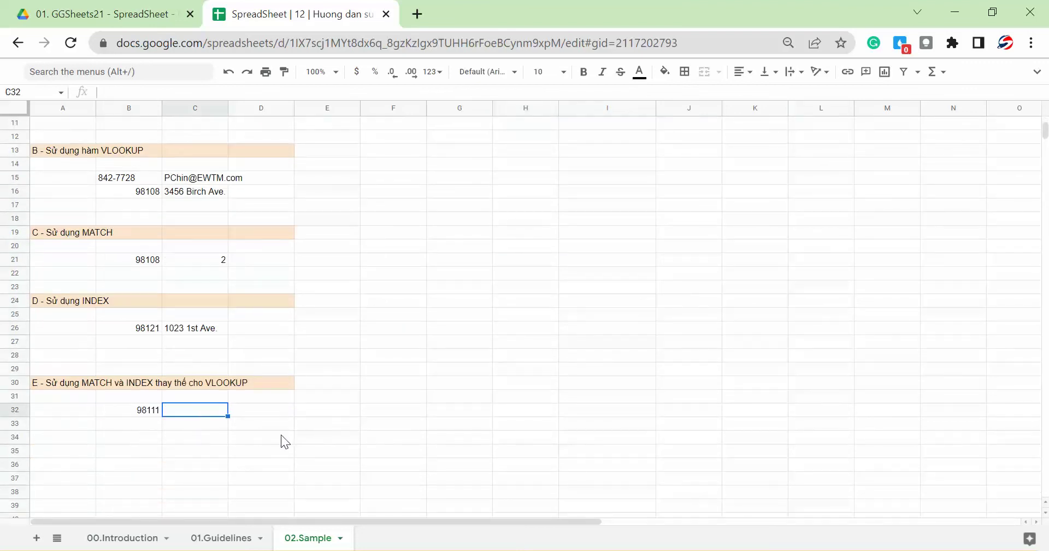
- Enter =MATCH(B32,H7:H10,0) in C32, returning position 1 for zip 98111
text(=)
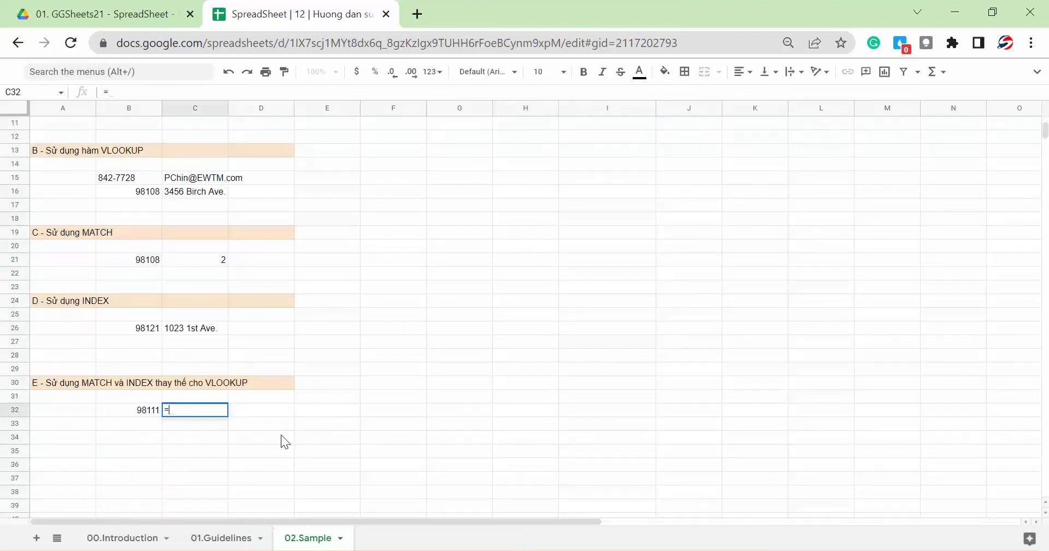
text(MAT)
key(Tab)
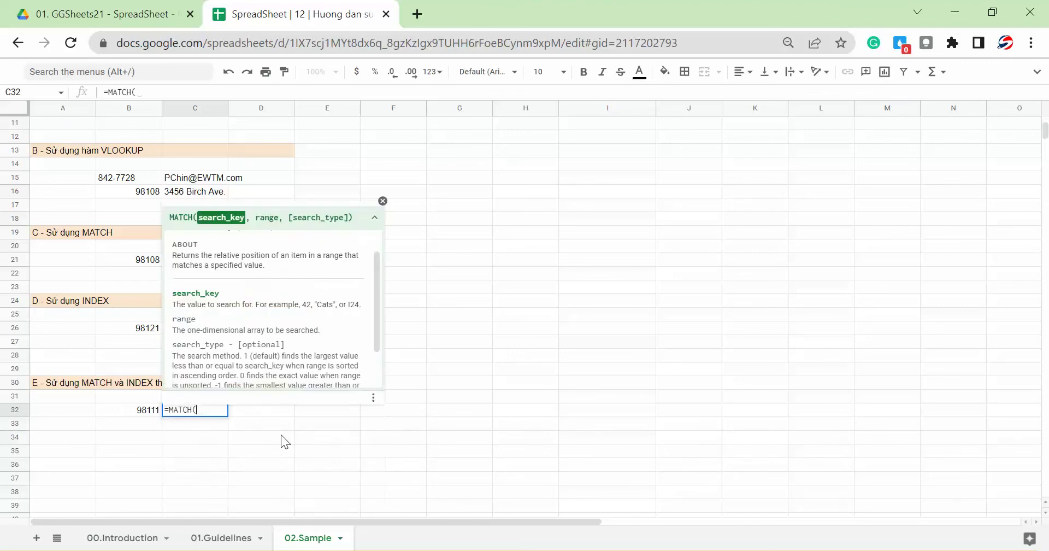
key(Left)
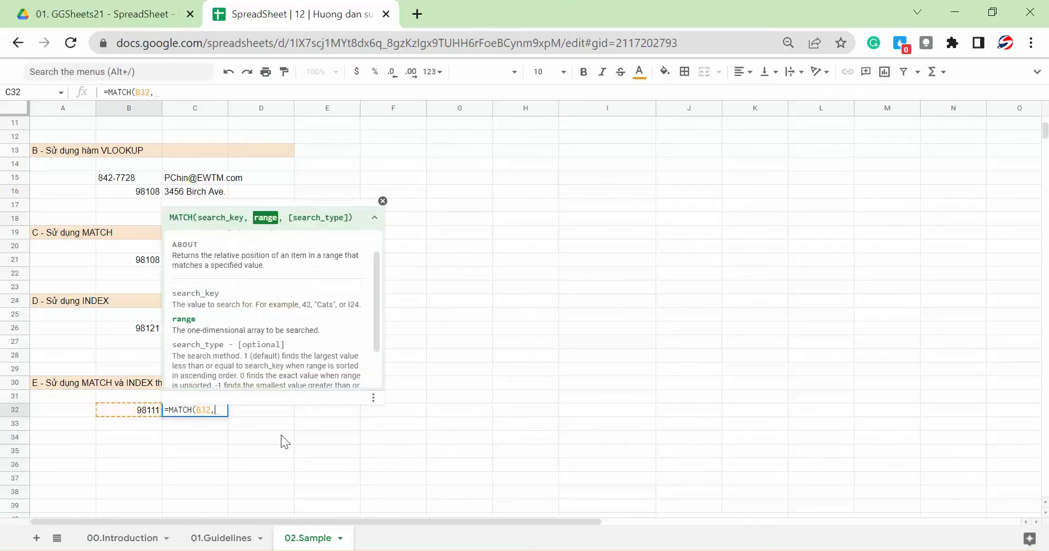
scroll(403, 362, up, 5)
drag(530, 248, 533, 294)
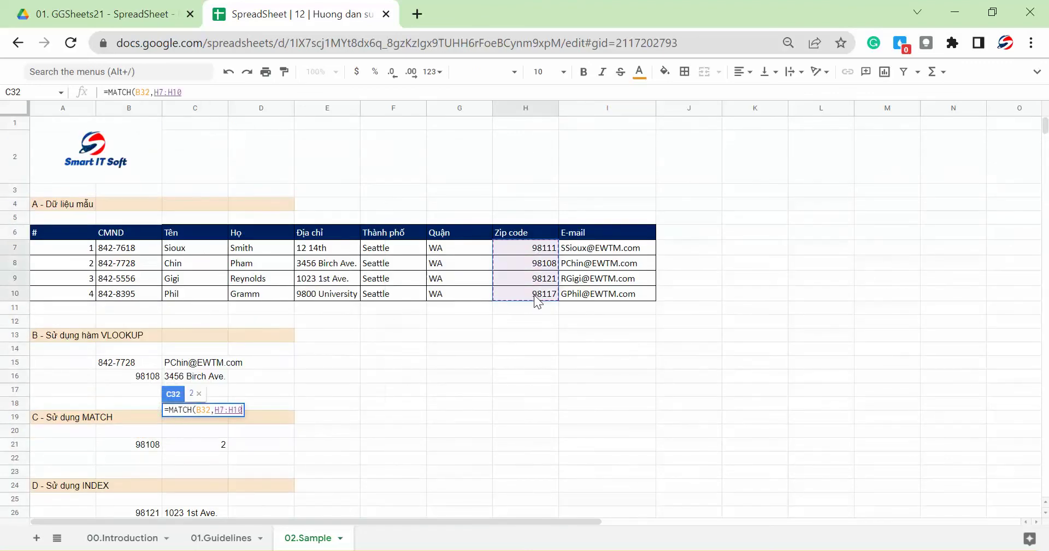
text(,0))
key(Return)
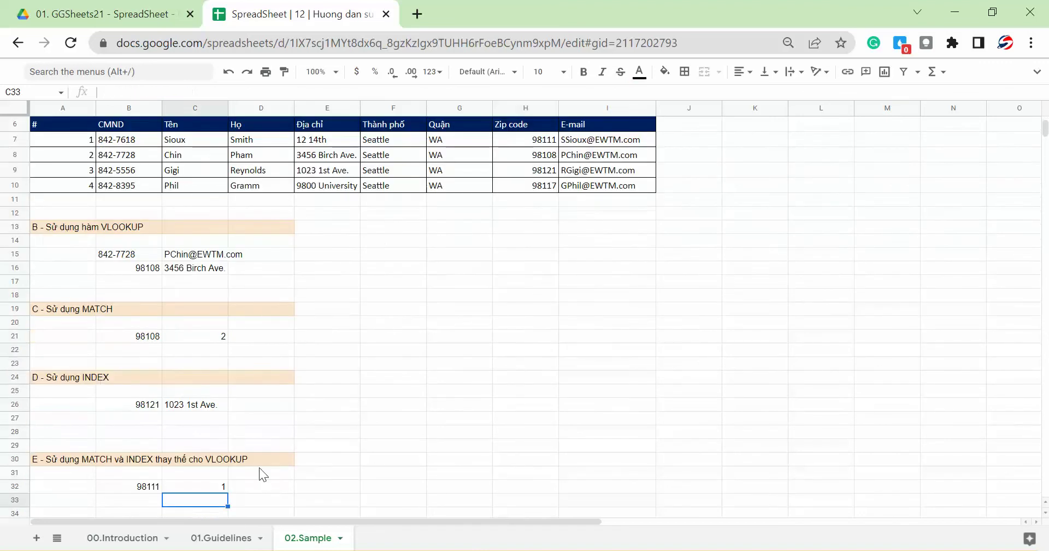
key(Up)
key(F2)
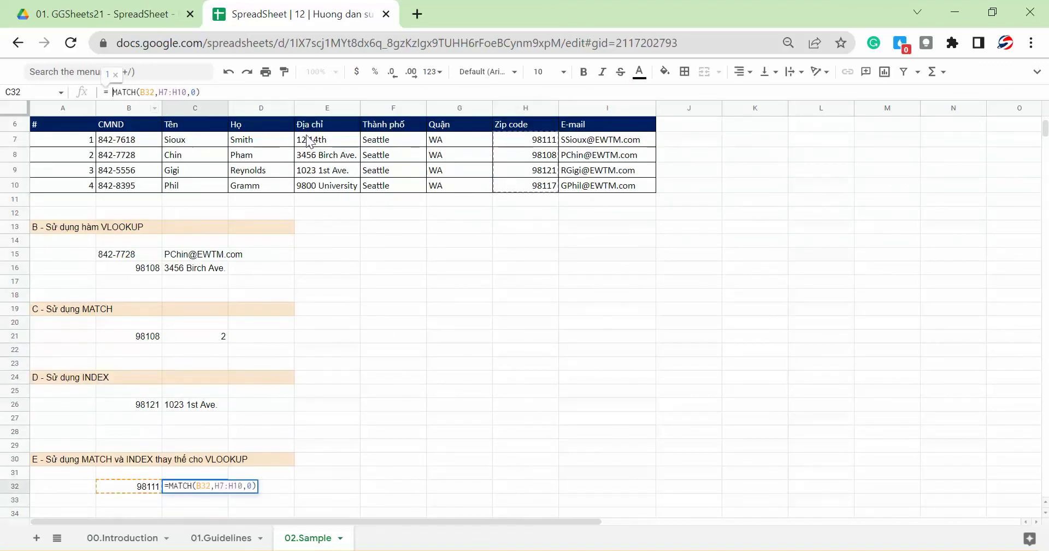
- Wrap C32's MATCH in INDEX over A7:I10 with column 2, returning CMND 842-7618
text(INDEX()
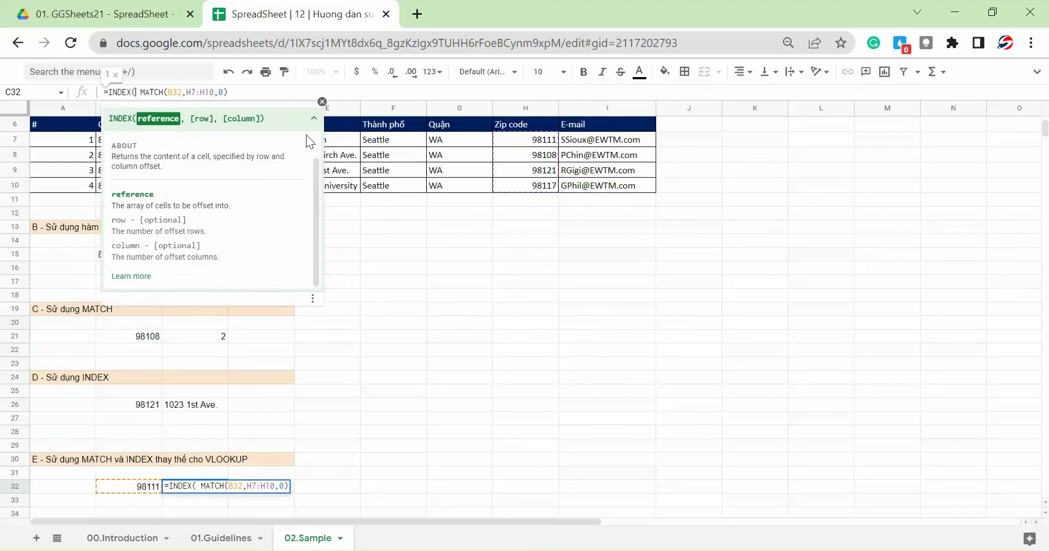
mouse_move(572, 187)
mouse_down()
mouse_move(59, 152)
mouse_move(60, 140)
mouse_up()
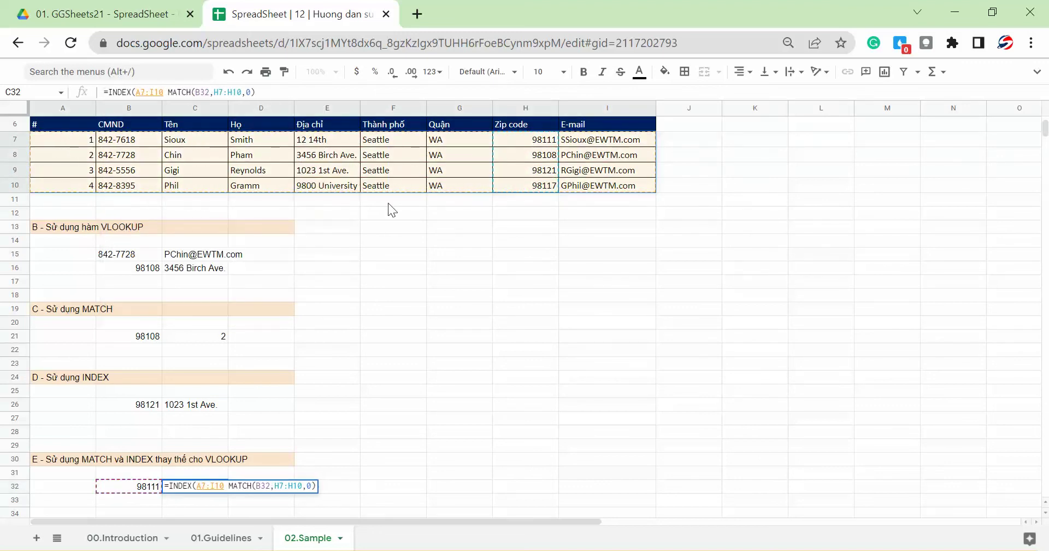
text(,)
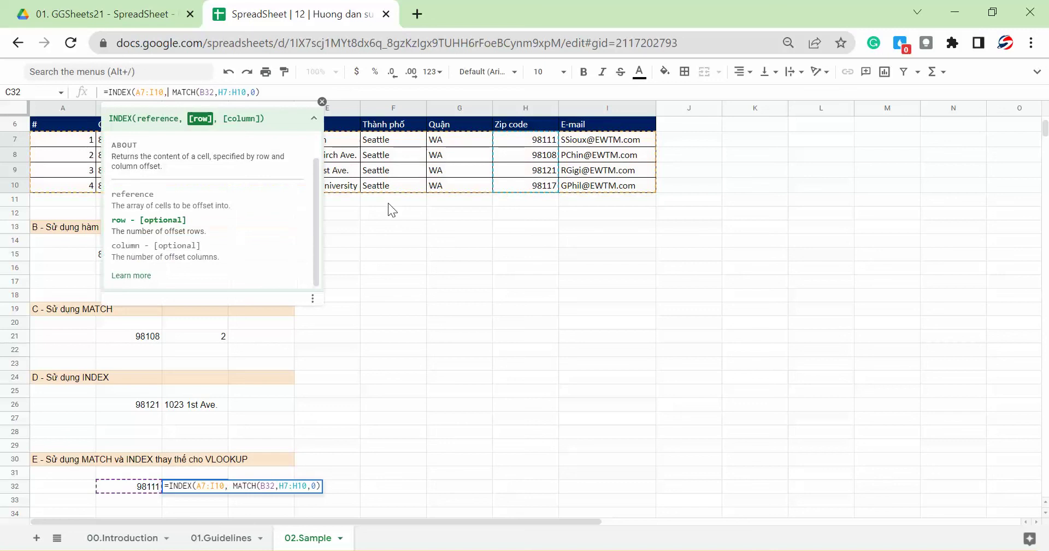
click(274, 93)
text(,)
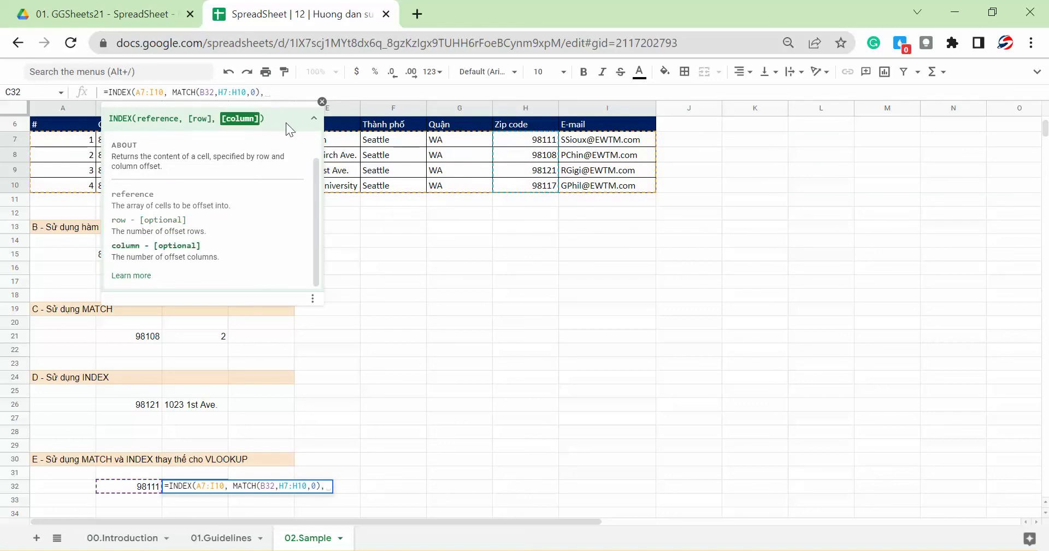
click(312, 119)
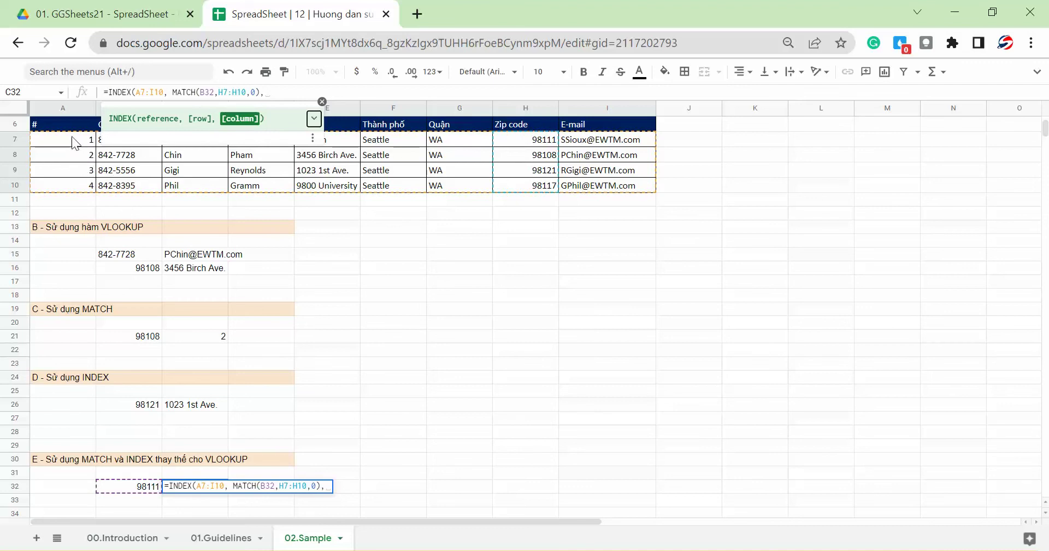
text(2)
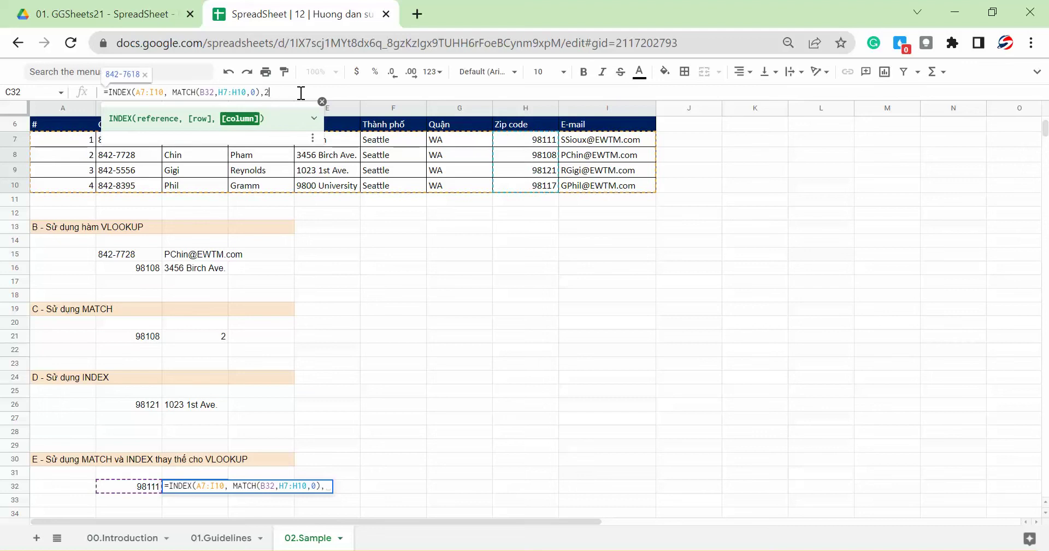
text())
key(Return)
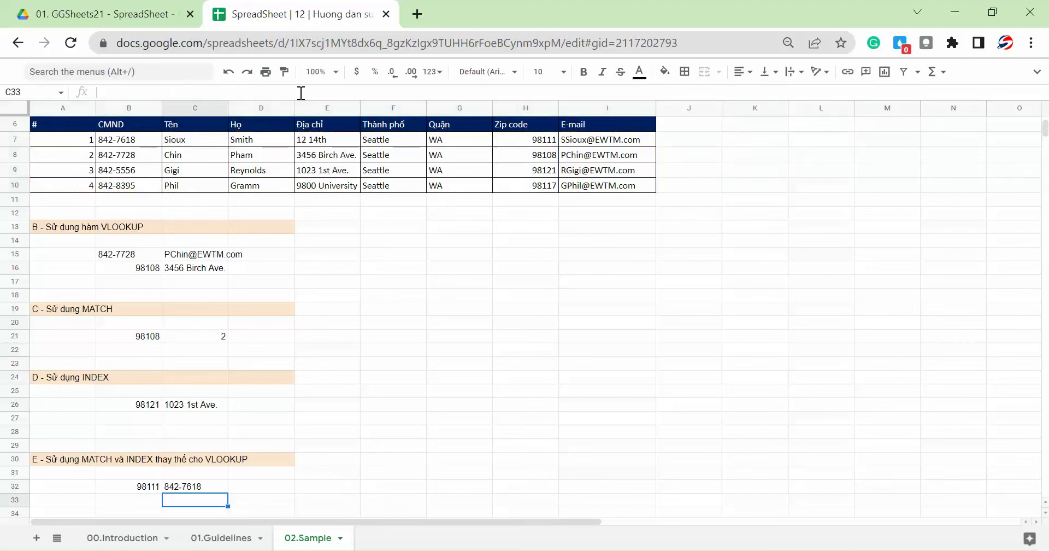
- Label C31 and D31 with the CMND and Tên headers copied from B6 and C6
click(178, 487)
click(129, 129)
key(ctrl+c)
click(194, 473)
key(ctrl+v)
click(202, 129)
key(ctrl+c)
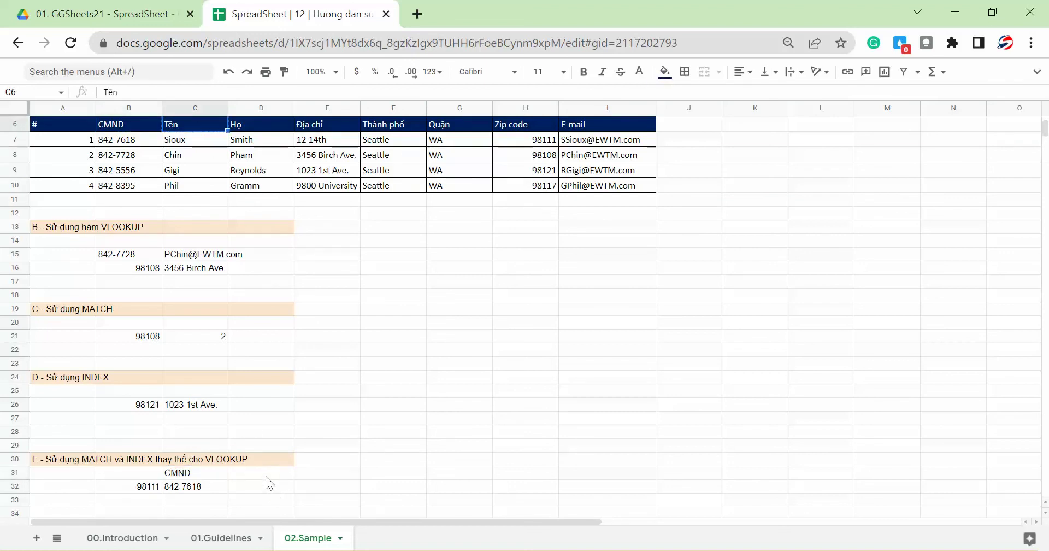
click(260, 474)
key(ctrl+v)
- Copy C32's INDEX-MATCH formula into D32 with column 3, returning the name Sioux
double_click(205, 487)
key(ctrl+a)
key(Escape)
double_click(273, 487)
key(ctrl+v)
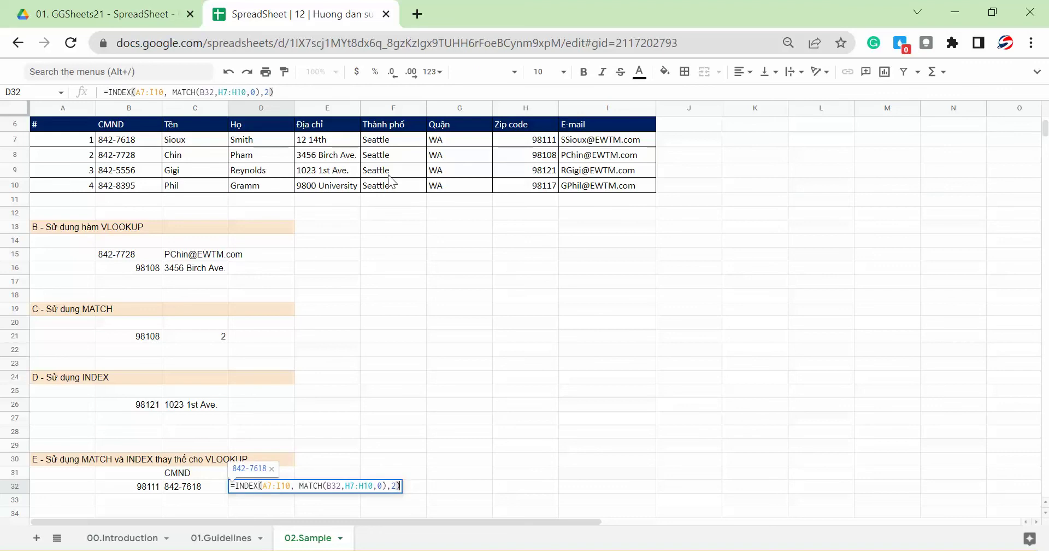
click(271, 92)
key(BackSpace)
text(3)
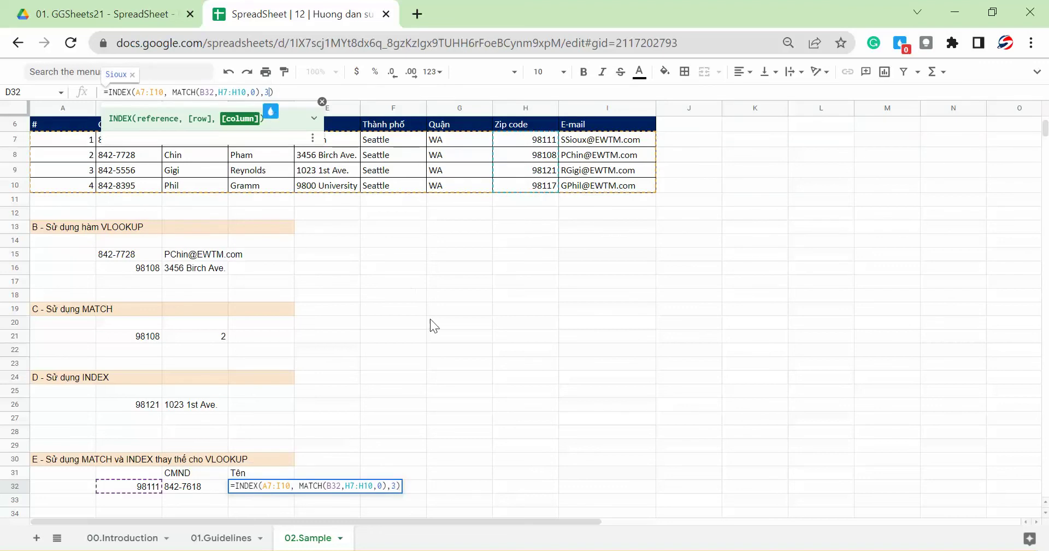
key(Tab)
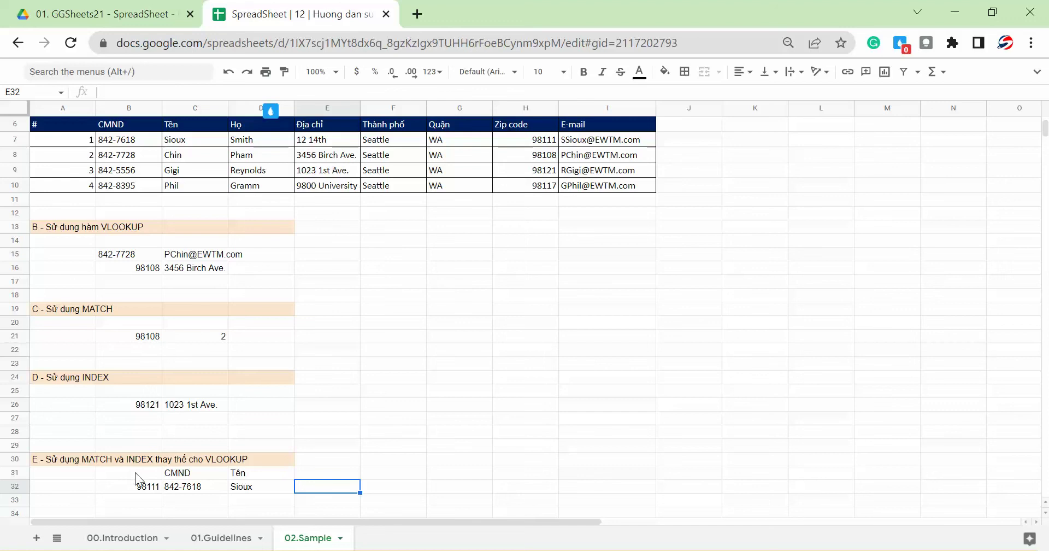
click(215, 486)
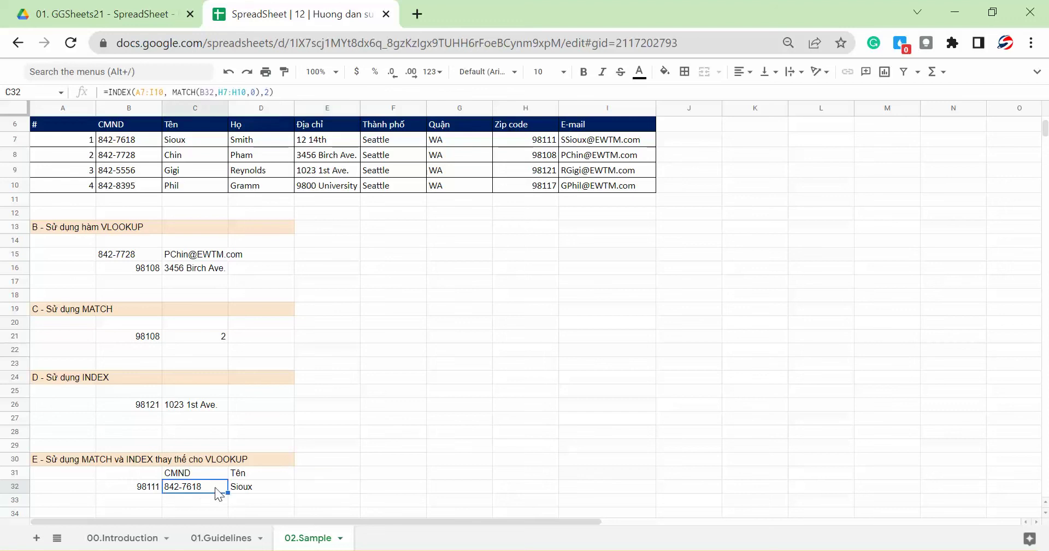
click(277, 486)
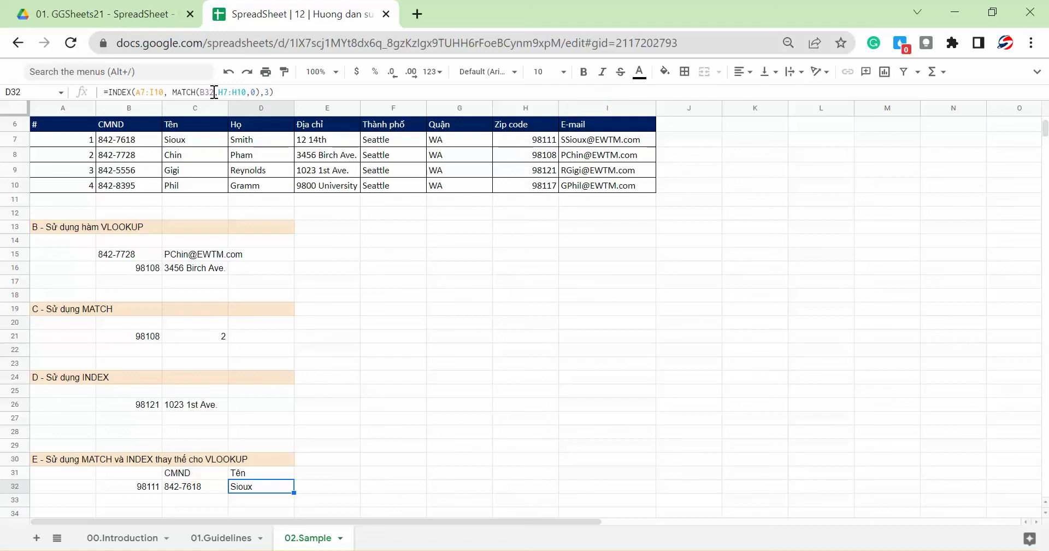
click(191, 336)
click(202, 266)
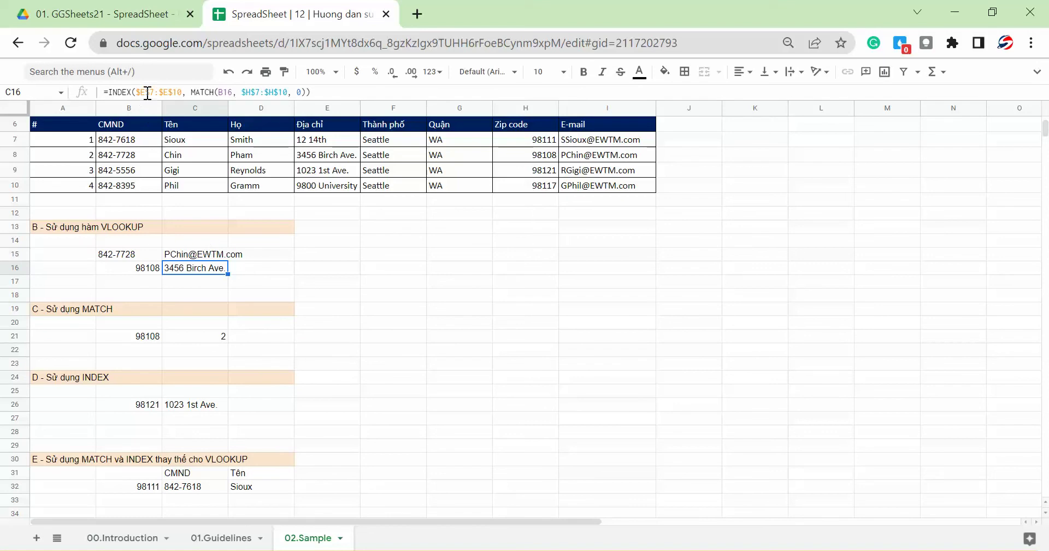